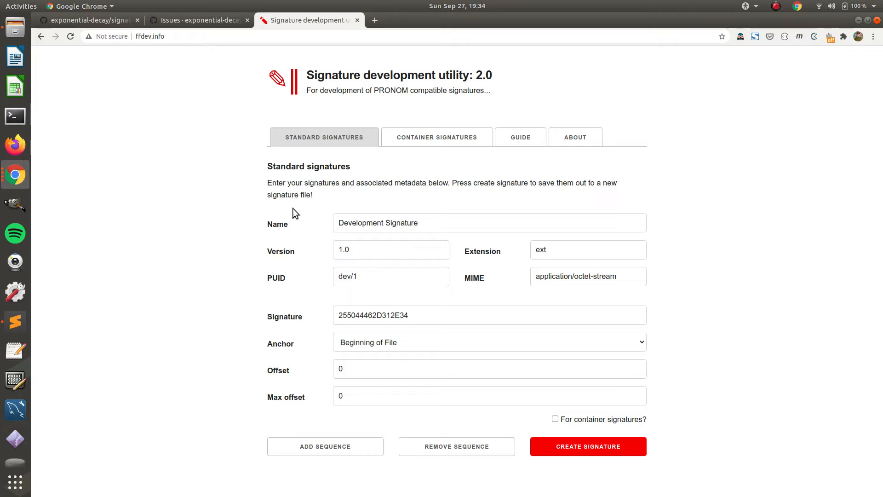
Look through the utility's container signature form, signature installation guide and about page, ending back on the standard signatures form
{"action": "left_click", "coordinate": [419, 143]}
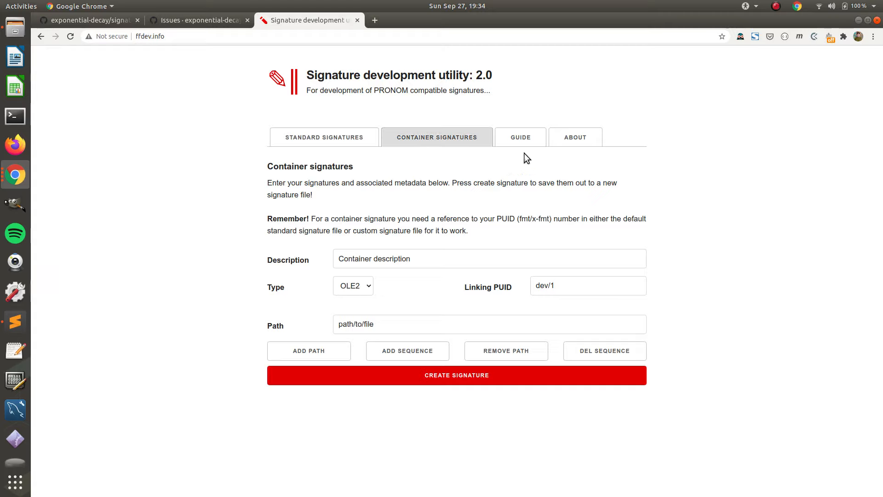
{"action": "left_click", "coordinate": [521, 138]}
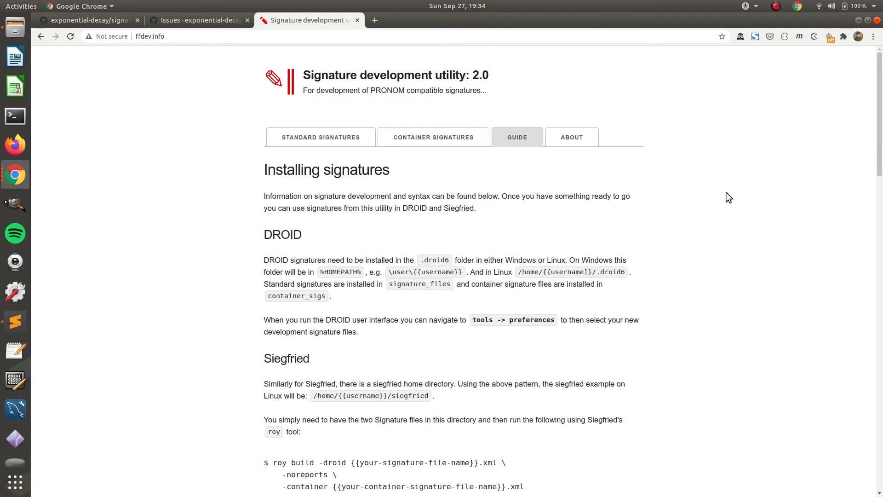
{"action": "key", "text": "Page_Down"}
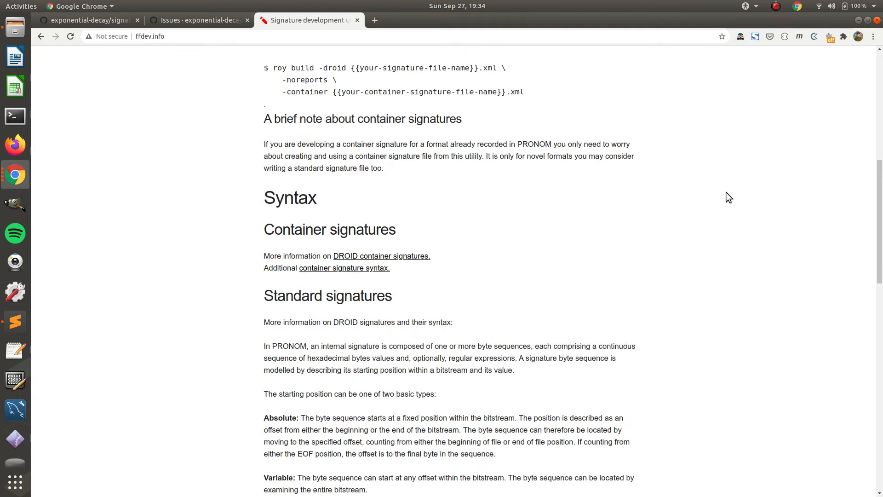
{"action": "key", "text": "Page_Up"}
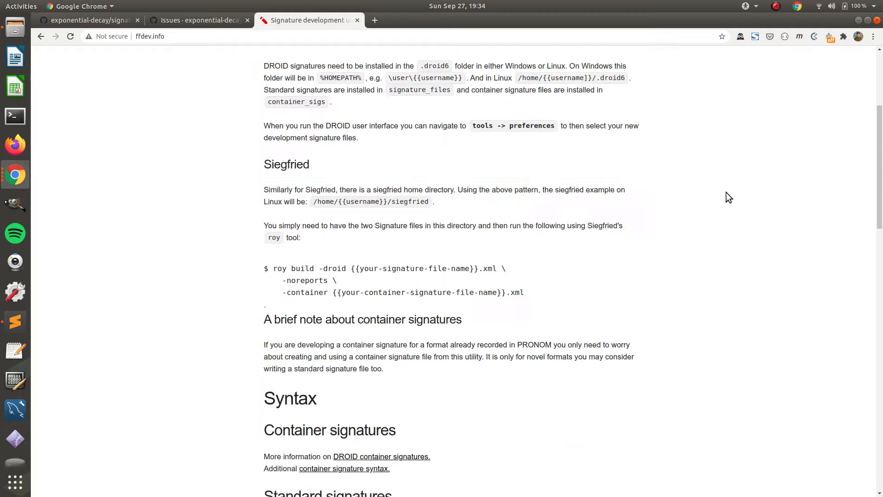
{"action": "left_click", "coordinate": [567, 139]}
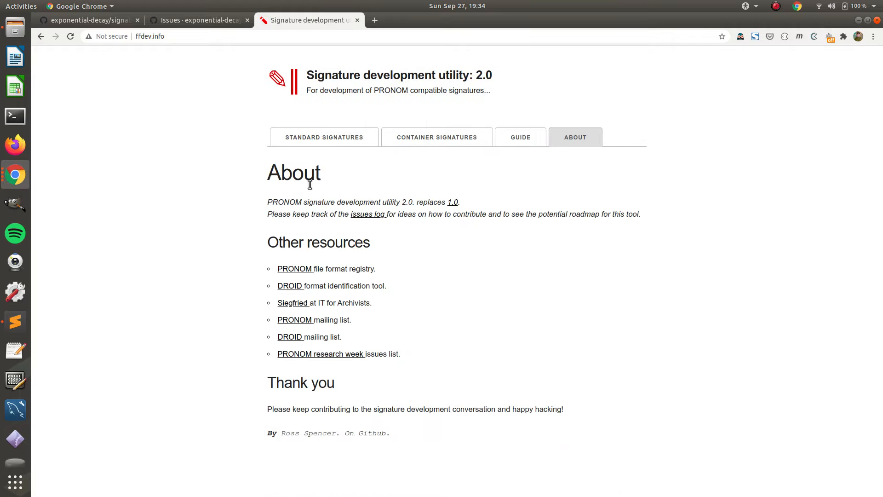
{"action": "left_click", "coordinate": [295, 137]}
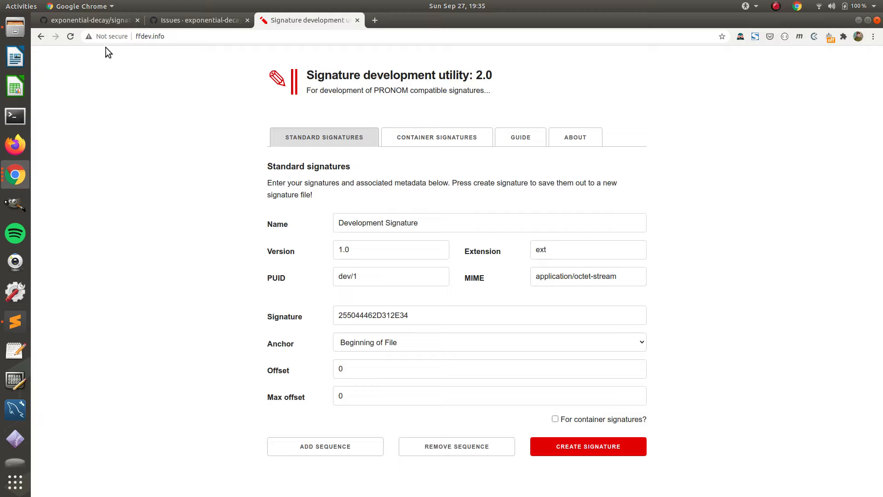
Review the signature-development-utility repository on GitHub, including its open issues and the bootstrap-utility-1.0 branch README reached from pull request #13
{"action": "left_click", "coordinate": [99, 15]}
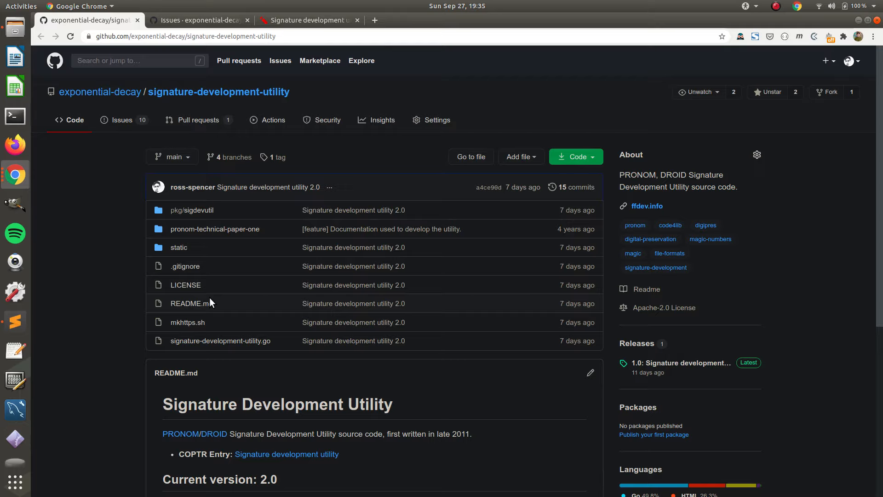
{"action": "left_click", "coordinate": [190, 18]}
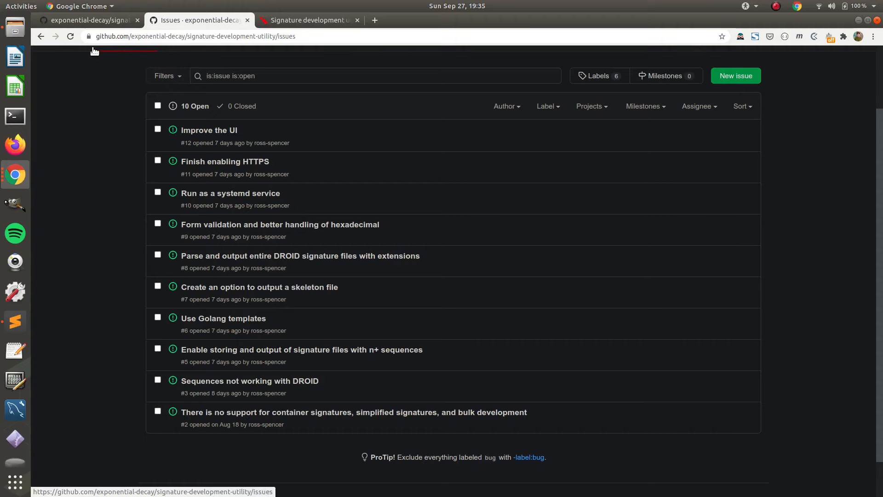
{"action": "left_click", "coordinate": [40, 36]}
{"action": "left_click", "coordinate": [41, 36]}
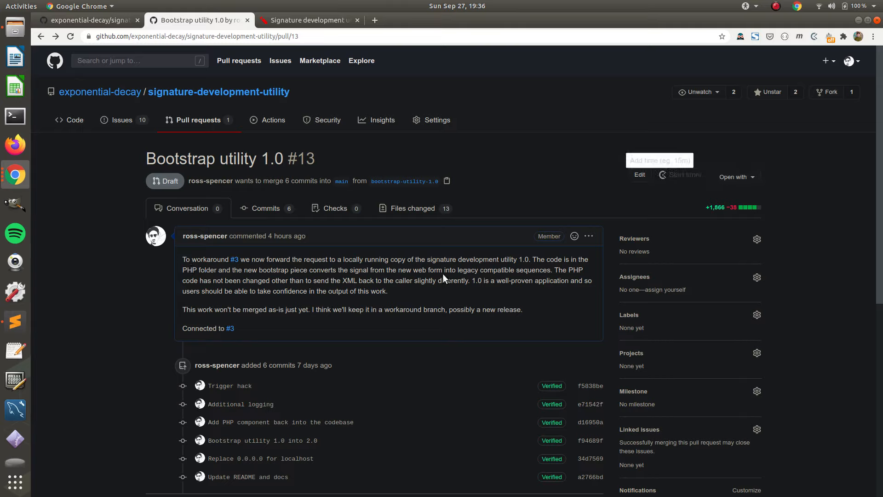
{"action": "left_click", "coordinate": [181, 218]}
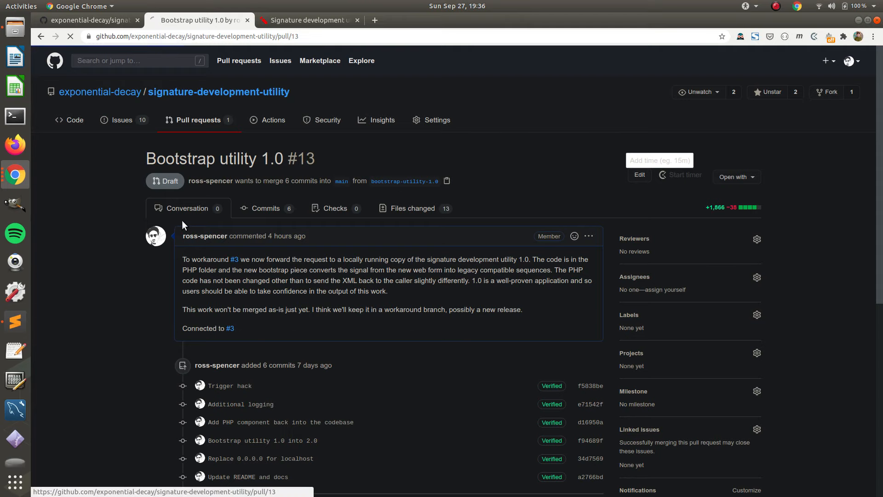
{"action": "scroll", "coordinate": [70, 271], "scroll_direction": "down", "scroll_amount": 8}
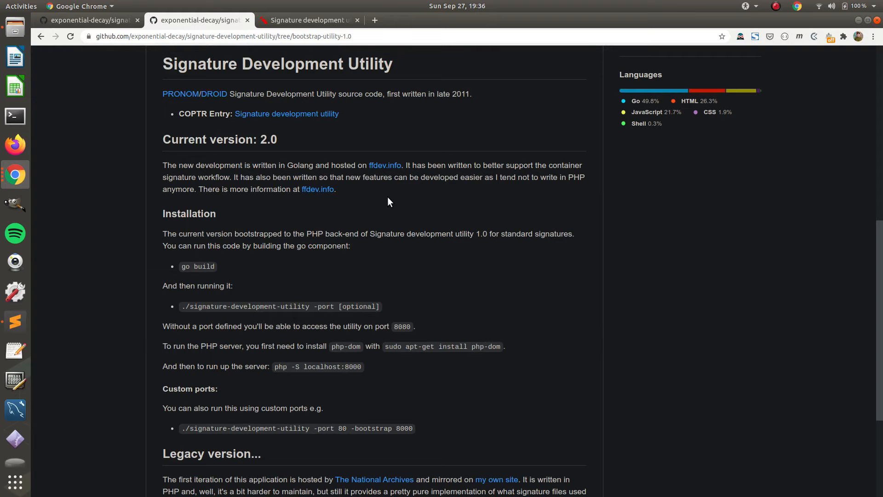
{"action": "scroll", "coordinate": [388, 199], "scroll_direction": "up", "scroll_amount": 8}
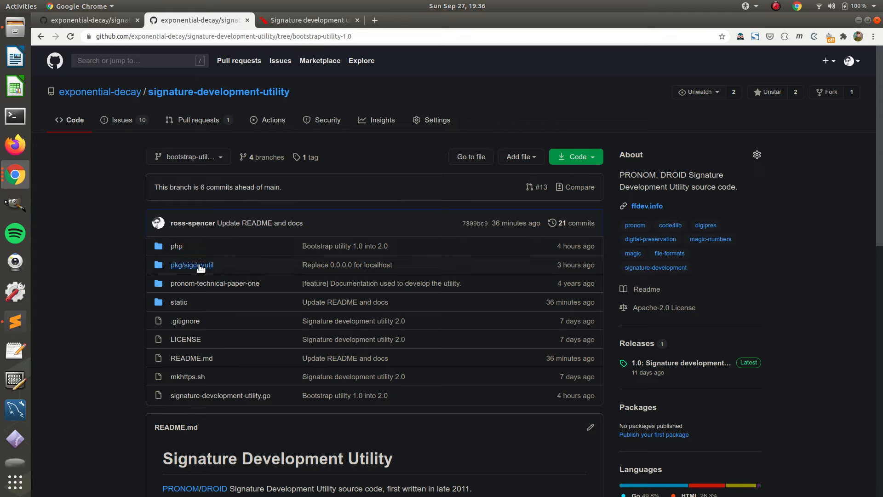
Return to the Signature development utility and add two more sequences to the standard signature
{"action": "left_click", "coordinate": [291, 19]}
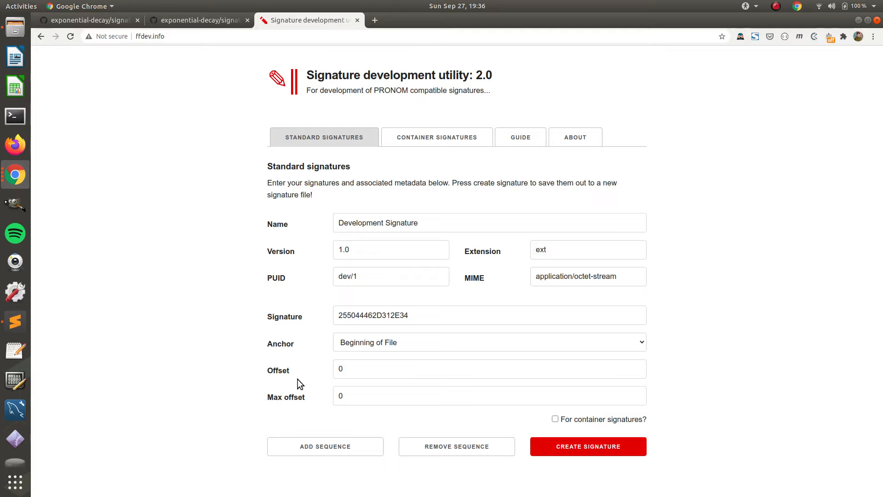
{"action": "left_click", "coordinate": [335, 446]}
{"action": "scroll", "coordinate": [335, 449], "scroll_direction": "down", "scroll_amount": 2}
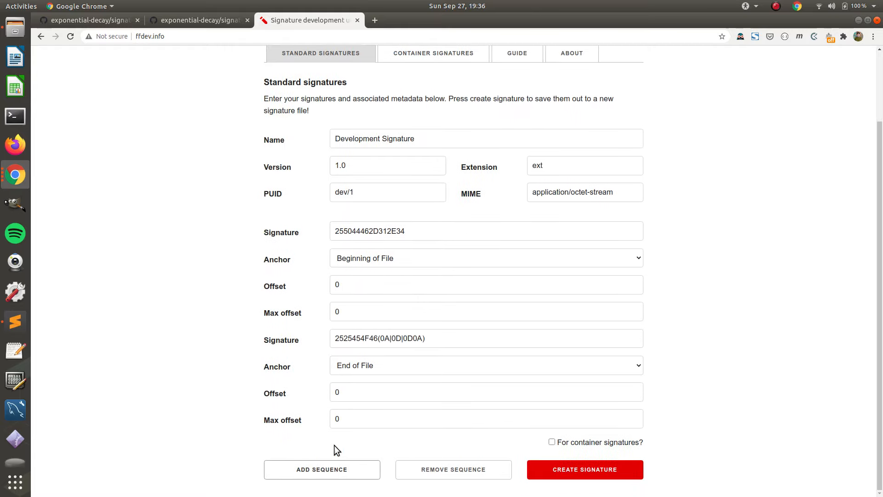
{"action": "left_click", "coordinate": [313, 471]}
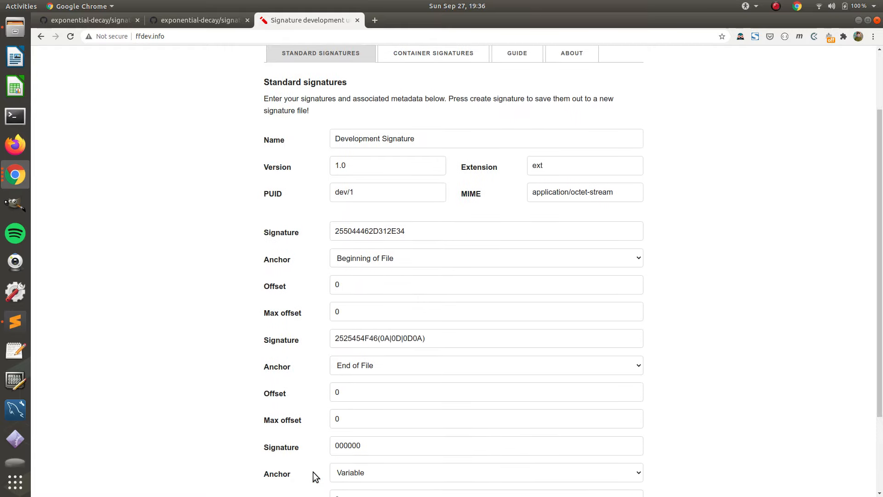
{"action": "scroll", "coordinate": [312, 471], "scroll_direction": "down", "scroll_amount": 2}
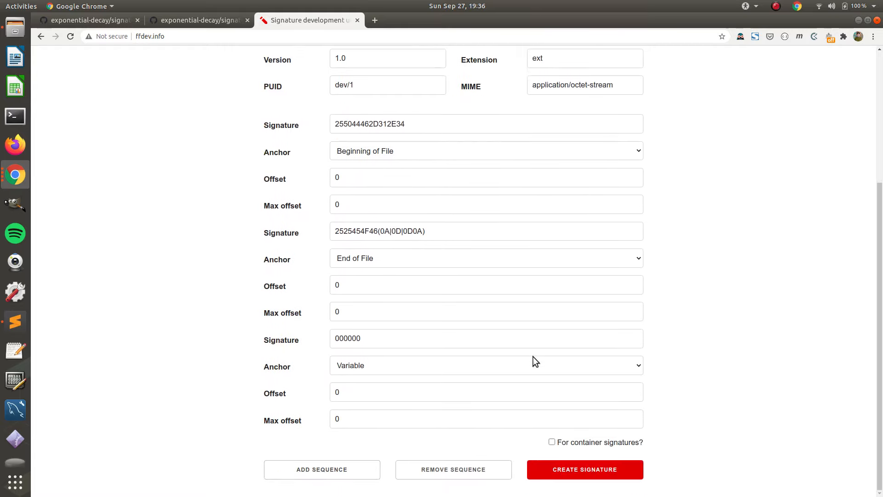
{"action": "left_click", "coordinate": [406, 127]}
{"action": "key", "text": "BackSpace"}
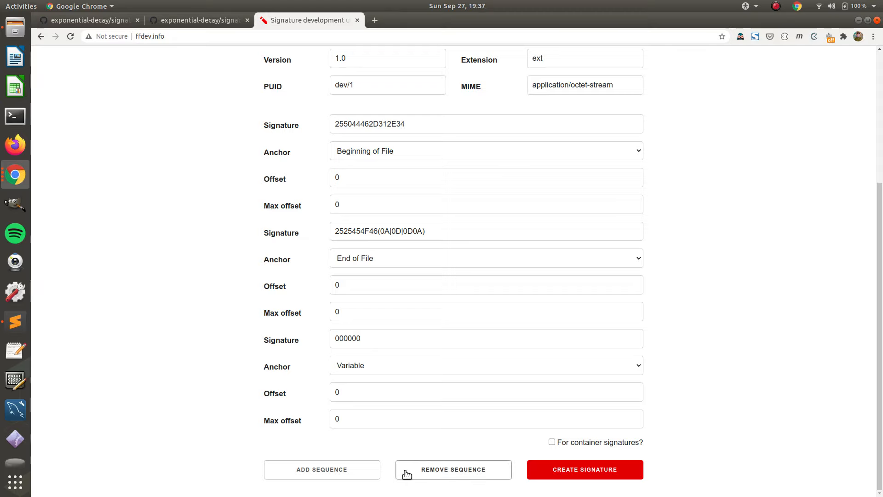
Create the signature, save it as development-signature-dev-1.xml in the signature-dev-demo folder and open the downloaded file
{"action": "left_click", "coordinate": [559, 472]}
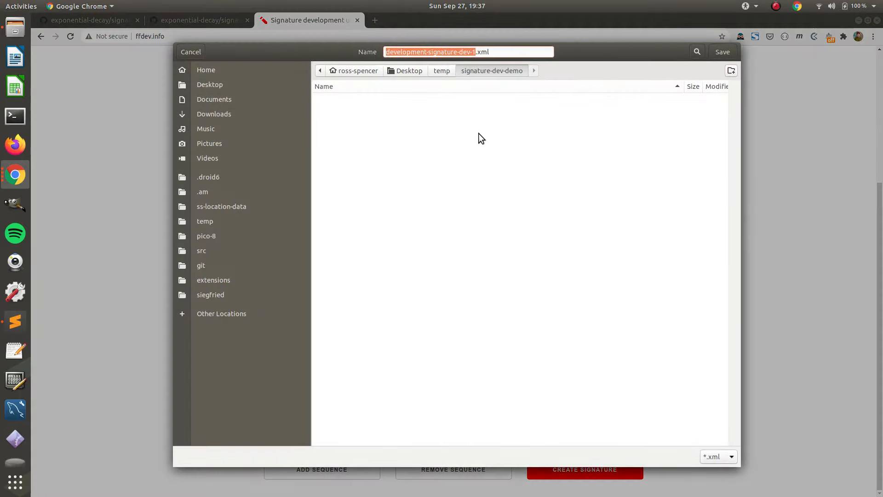
{"action": "left_click", "coordinate": [711, 55]}
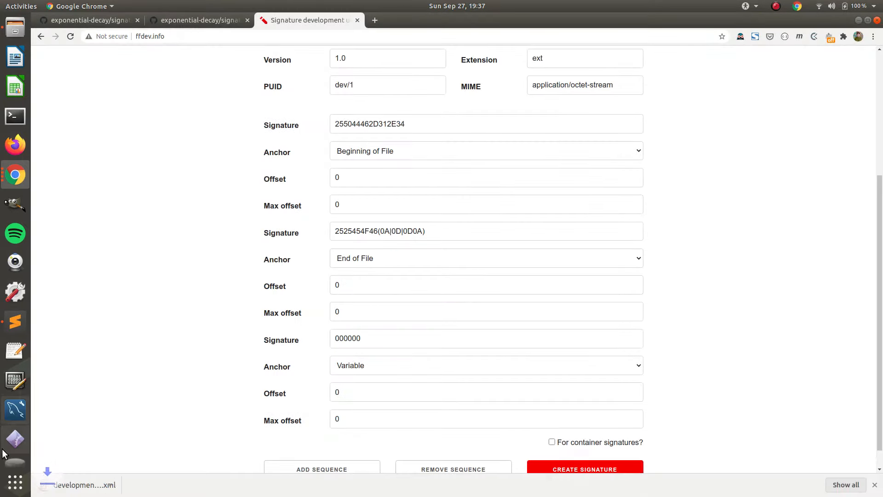
{"action": "left_click", "coordinate": [126, 486]}
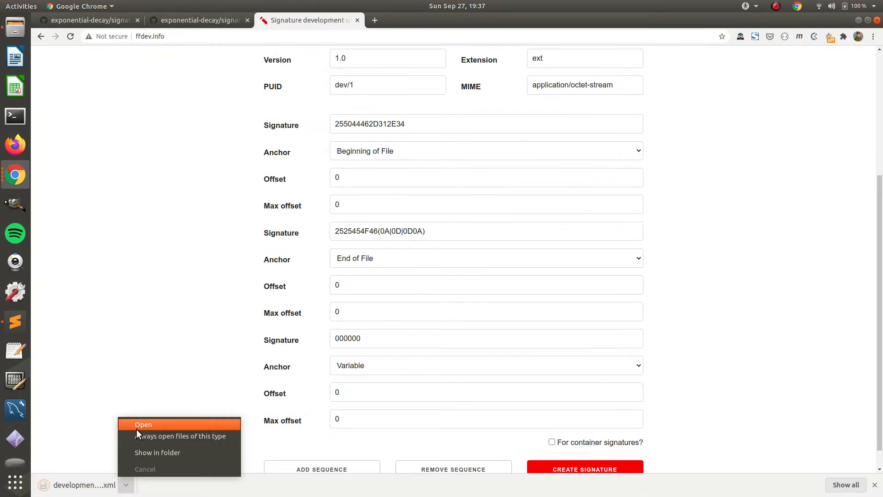
{"action": "left_click", "coordinate": [137, 429]}
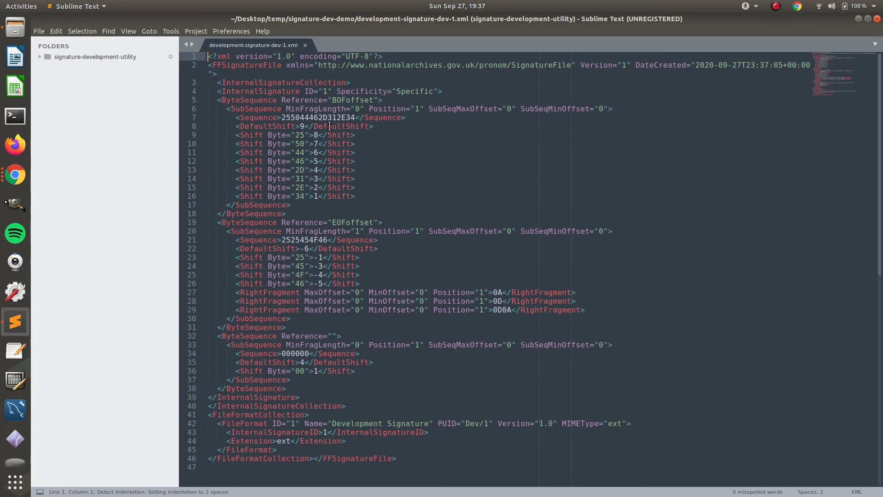
Compare the XML in Sublime Text with the sequences in the Chrome form, ending on the form
{"action": "left_click", "coordinate": [15, 175]}
{"action": "left_click", "coordinate": [62, 70]}
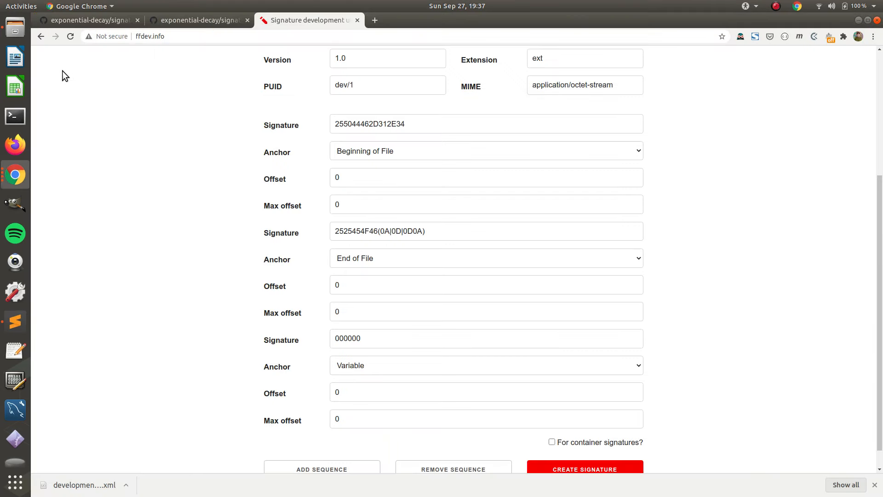
{"action": "left_click", "coordinate": [15, 321]}
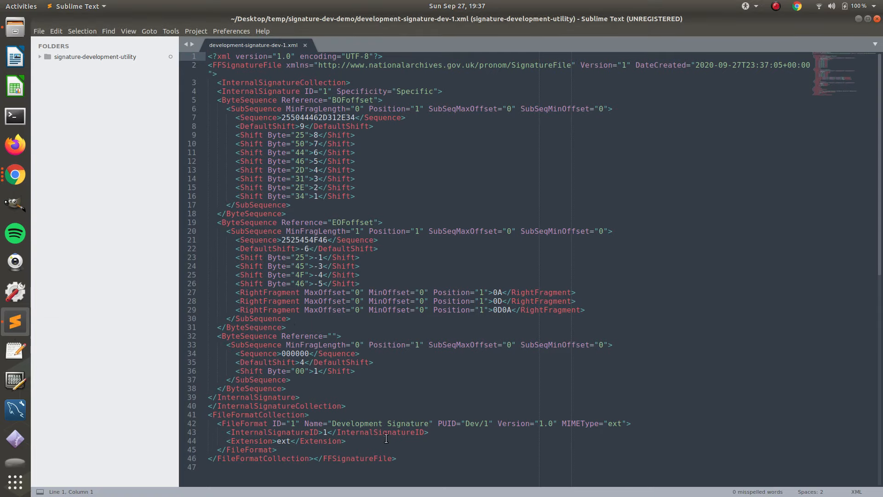
{"action": "left_click", "coordinate": [15, 175]}
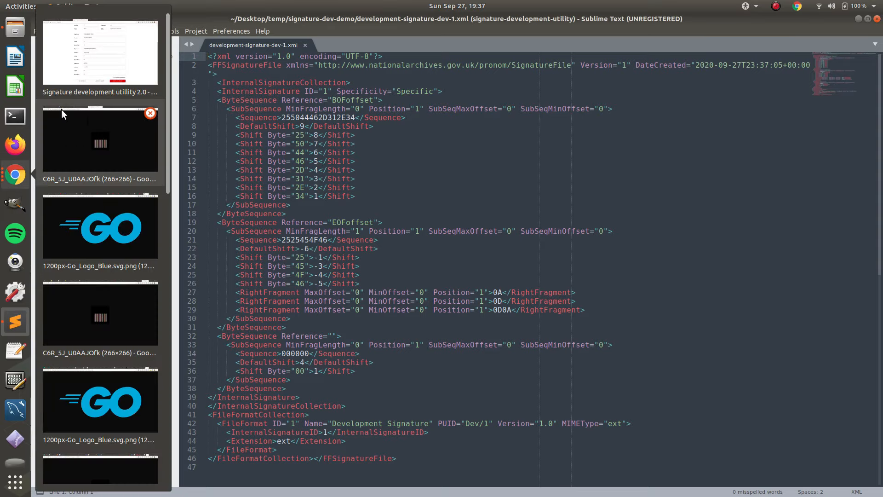
{"action": "left_click", "coordinate": [56, 73]}
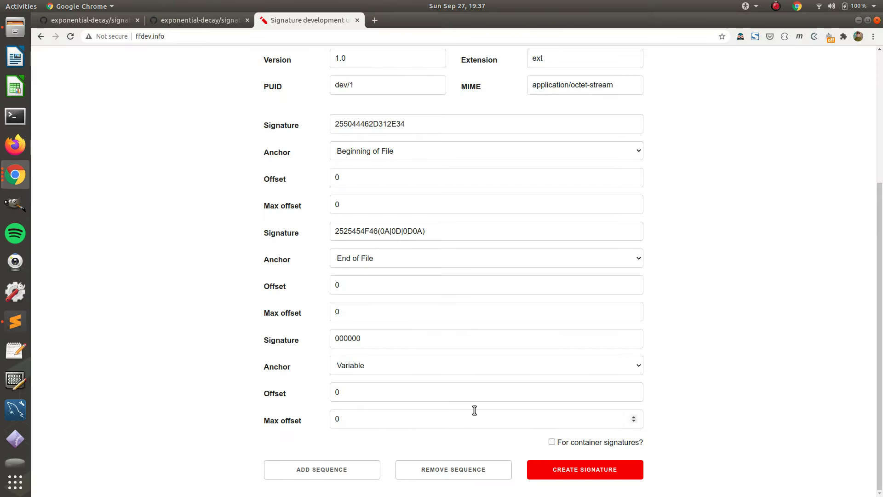
Mark the standard signature as being for container signatures and check the container signatures form before returning
{"action": "left_click", "coordinate": [553, 442]}
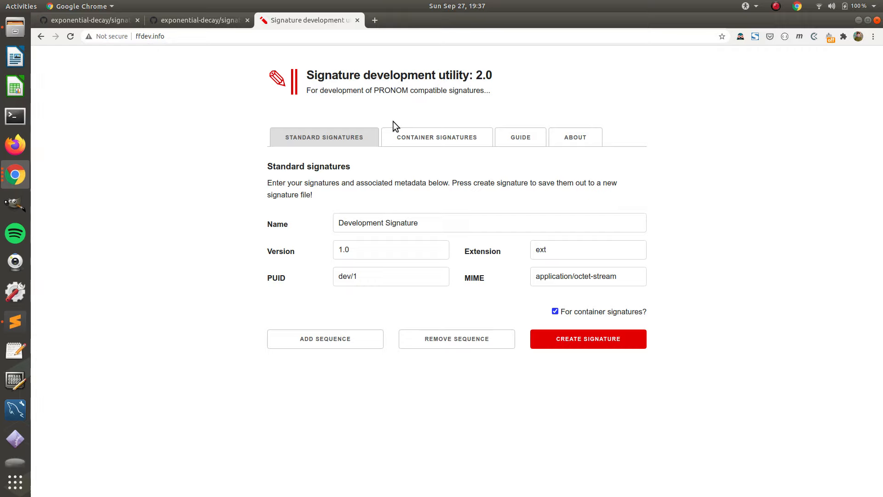
{"action": "left_click", "coordinate": [394, 137]}
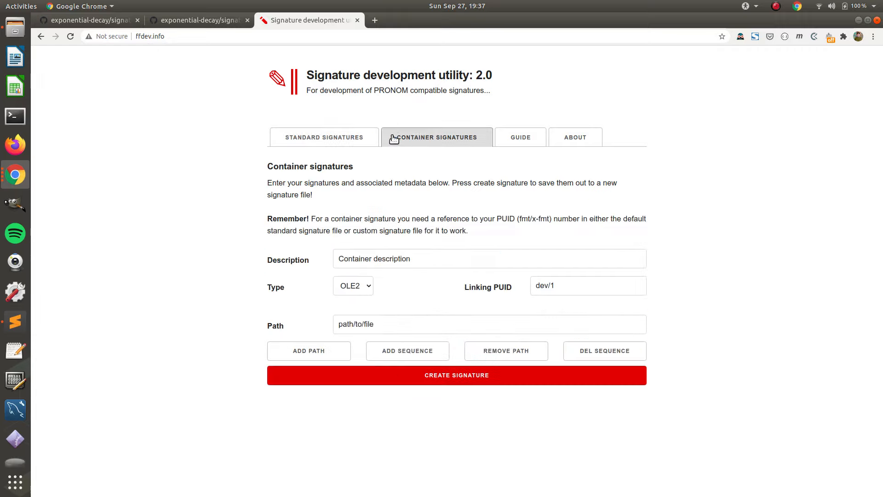
{"action": "left_click", "coordinate": [345, 141]}
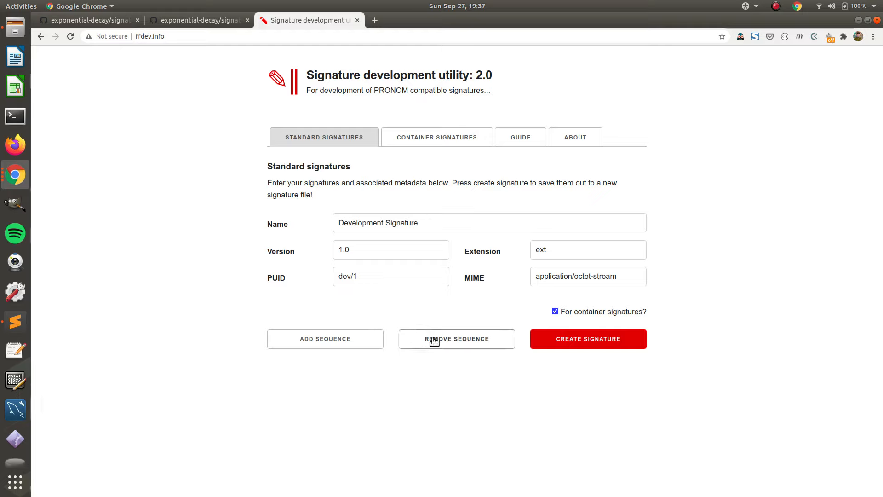
Create the container-linked standard signature, save it as development-signature-dev-1 (1).xml and open the downloaded file
{"action": "left_click", "coordinate": [584, 339]}
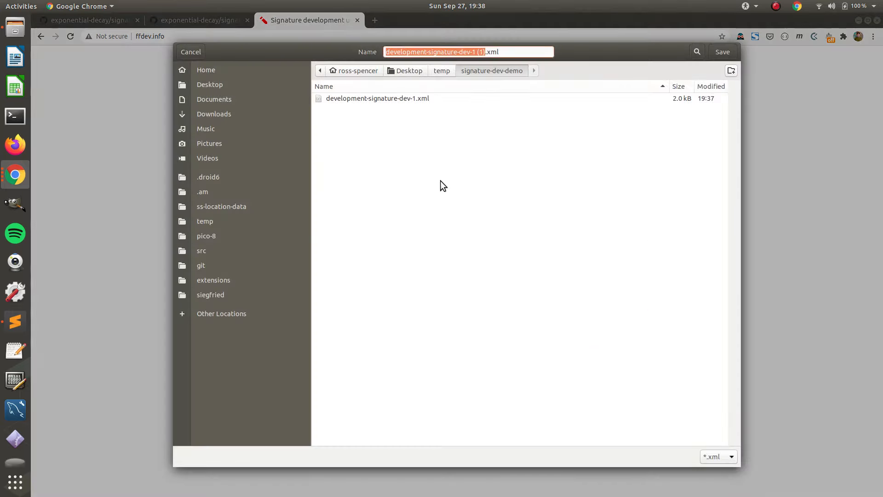
{"action": "left_click", "coordinate": [723, 52]}
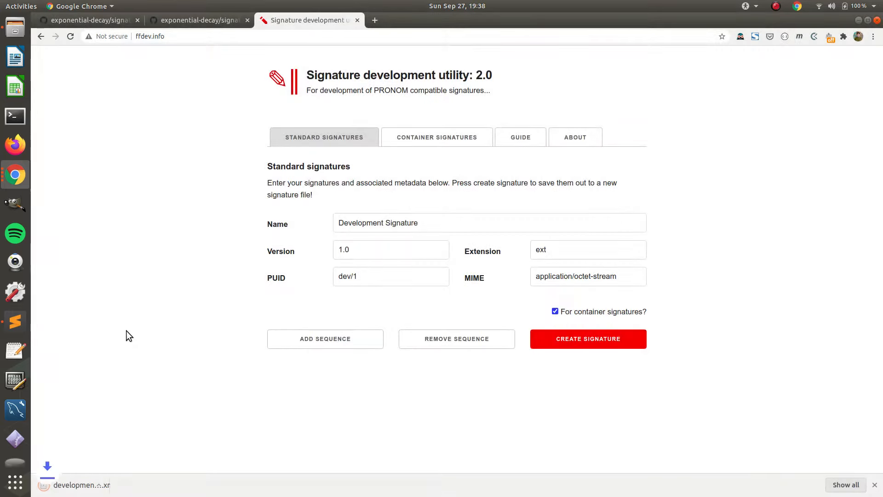
{"action": "left_click", "coordinate": [125, 485]}
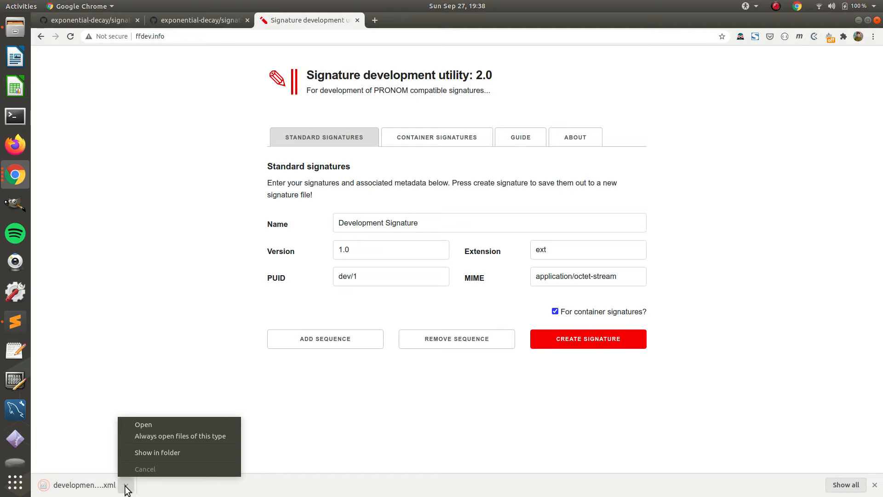
{"action": "left_click", "coordinate": [145, 424]}
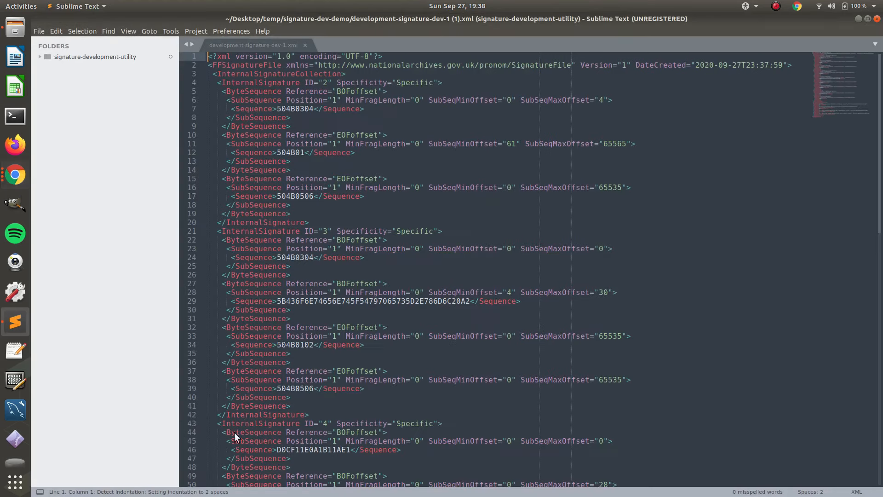
Examine the signature XML down to its FileFormatCollection and highlight the Development Signature file format entry with PUID dev/1
{"action": "left_click", "coordinate": [305, 100]}
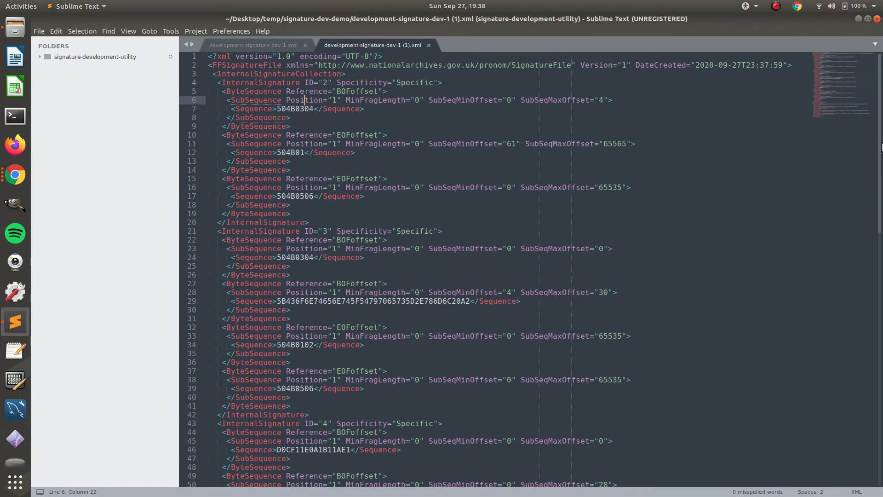
{"action": "left_click_drag", "start_coordinate": [879, 150], "coordinate": [879, 247]}
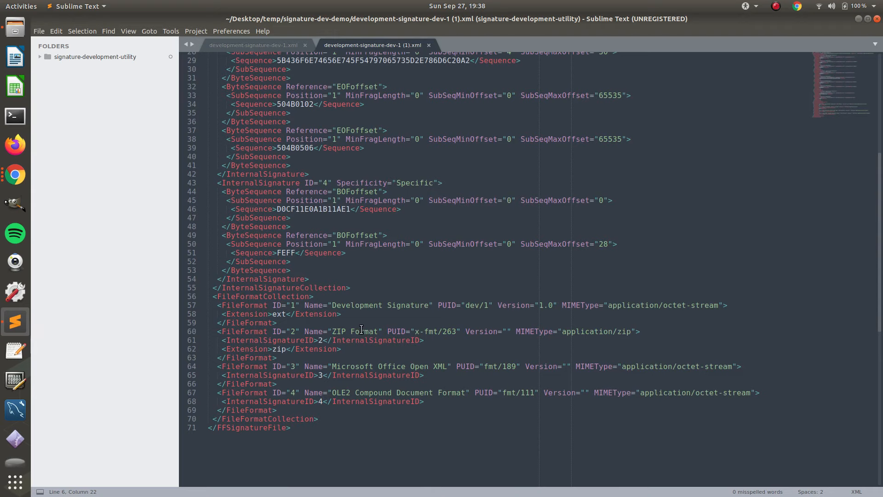
{"action": "left_click_drag", "start_coordinate": [285, 322], "coordinate": [182, 299]}
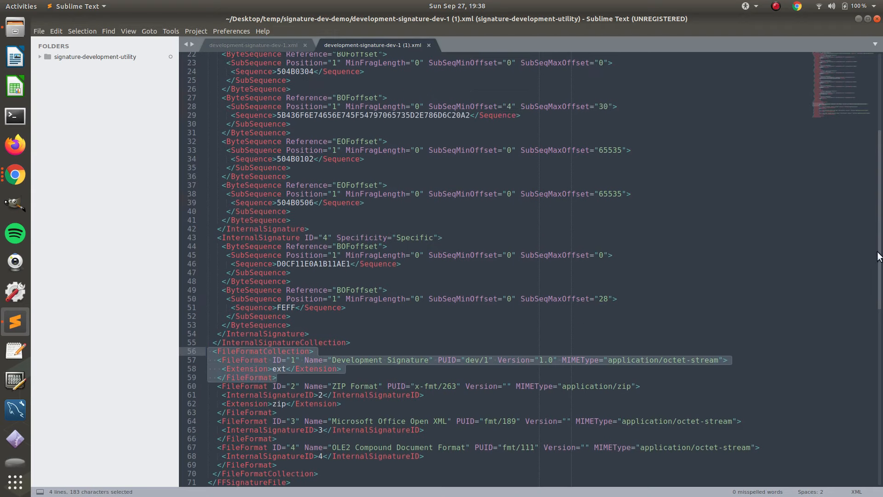
Highlight the line 29 sequence in the container-linked XML and compare the file with development-signature-dev-1.xml, ending at the file format entries
{"action": "scroll", "coordinate": [462, 296], "scroll_direction": "up", "scroll_amount": 9}
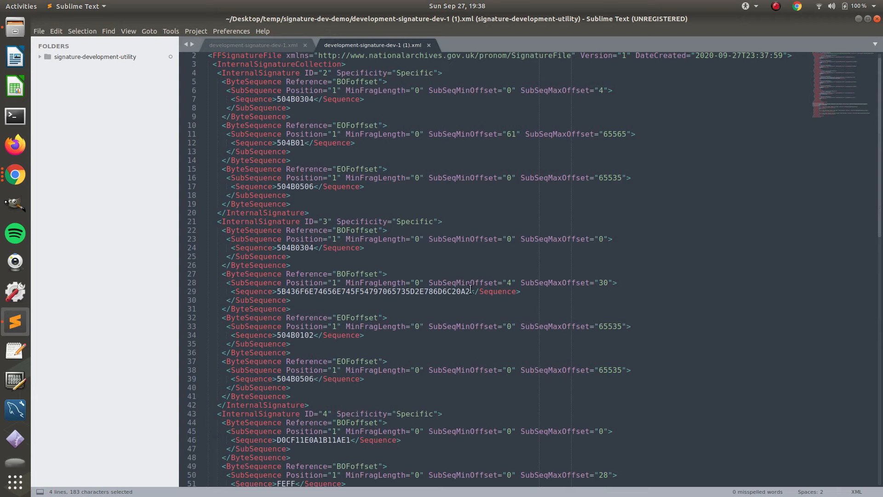
{"action": "left_click_drag", "start_coordinate": [471, 291], "coordinate": [278, 292]}
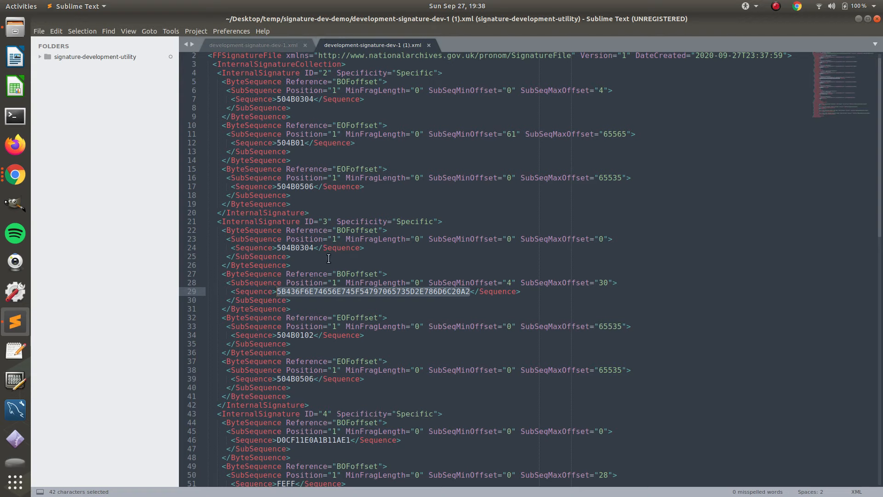
{"action": "left_click", "coordinate": [251, 46]}
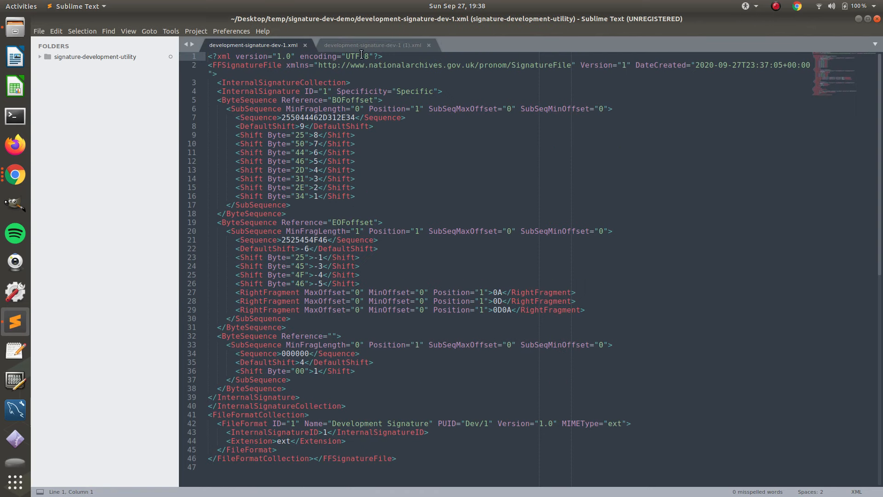
{"action": "left_click", "coordinate": [356, 46]}
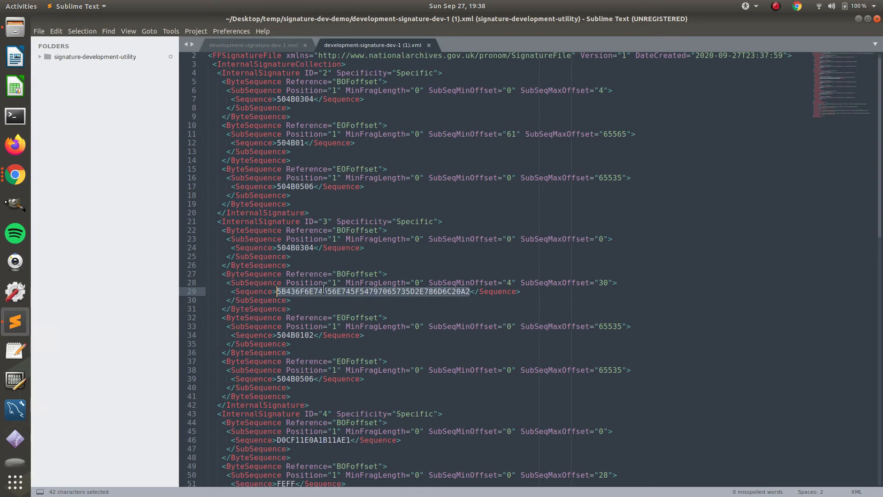
{"action": "left_click_drag", "start_coordinate": [882, 121], "coordinate": [878, 248]}
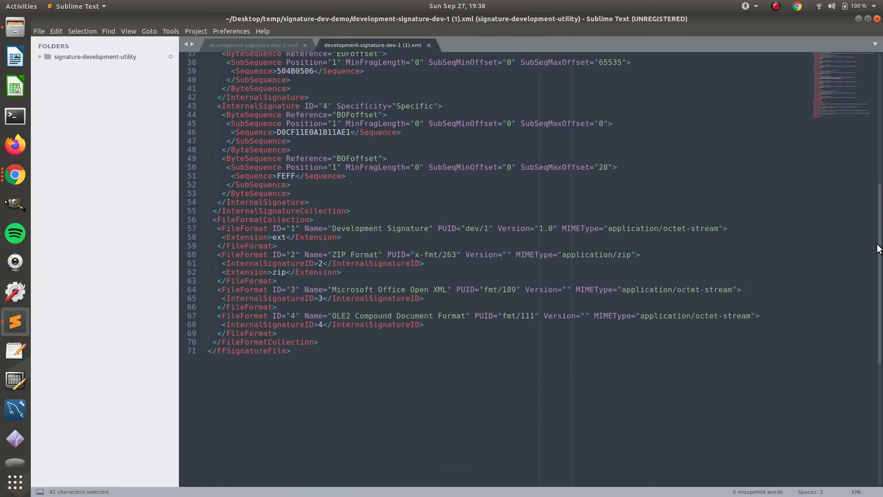
Switch to the signature utility in Chrome and check the container type options on the container signatures form
{"action": "left_click", "coordinate": [15, 174]}
{"action": "left_click", "coordinate": [63, 71]}
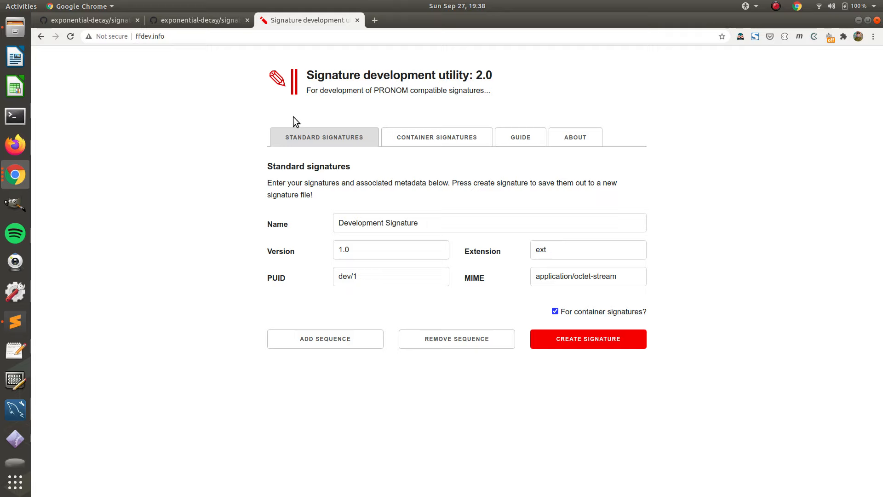
{"action": "left_click", "coordinate": [414, 137]}
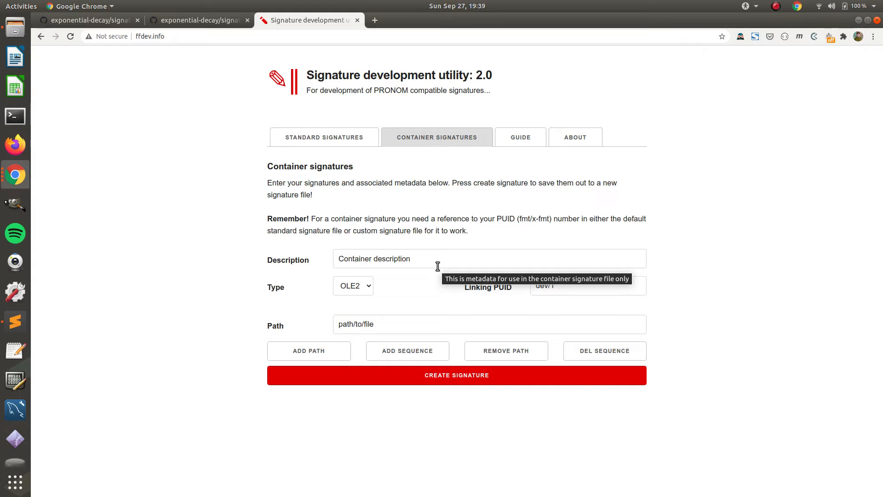
{"action": "left_click", "coordinate": [353, 286]}
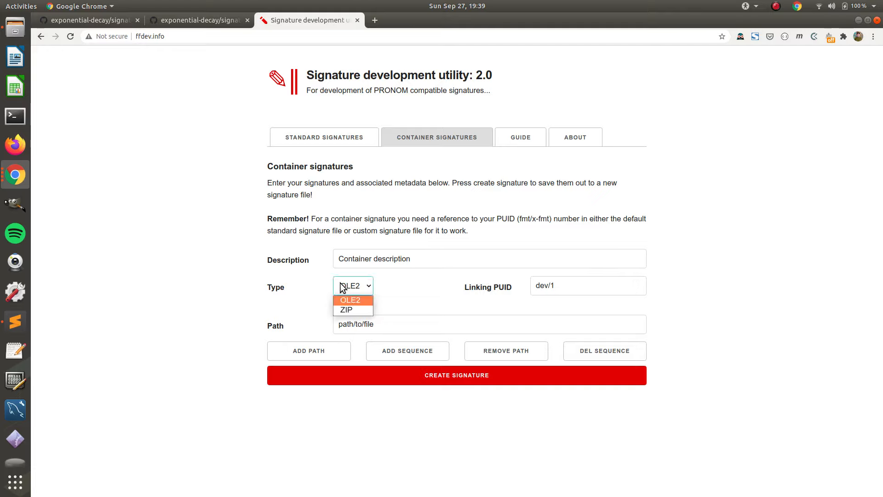
{"action": "left_click", "coordinate": [421, 297]}
Compare the Linking PUID on the container signatures form with the PUID on the standard signatures form
{"action": "left_click", "coordinate": [571, 286]}
{"action": "left_click_drag", "start_coordinate": [571, 286], "coordinate": [535, 287]}
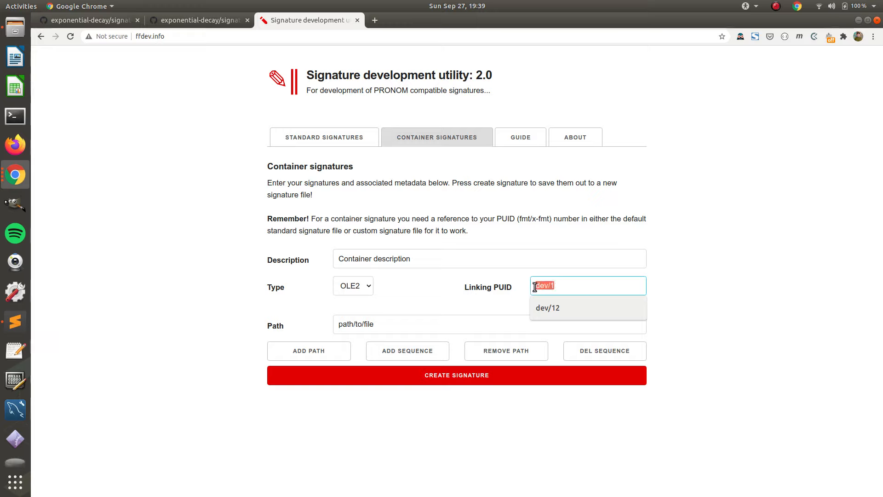
{"action": "left_click", "coordinate": [482, 274]}
{"action": "left_click", "coordinate": [325, 138]}
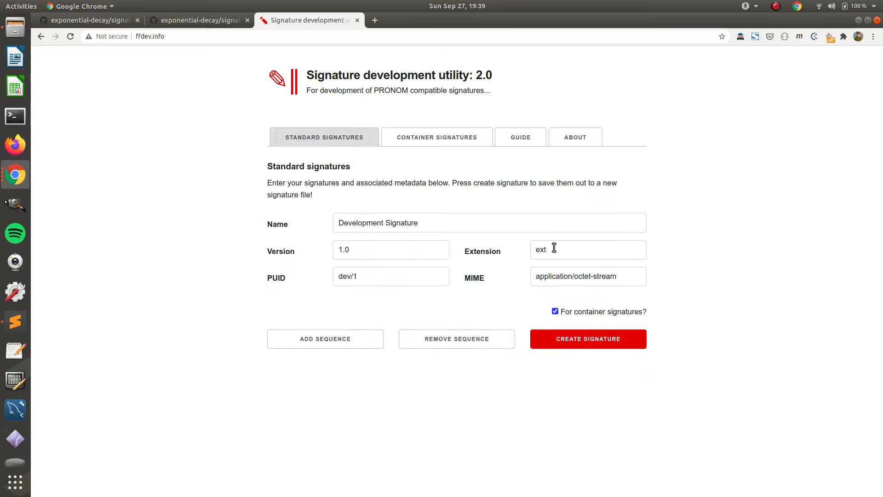
{"action": "left_click_drag", "start_coordinate": [431, 274], "coordinate": [317, 275]}
{"action": "left_click", "coordinate": [400, 141]}
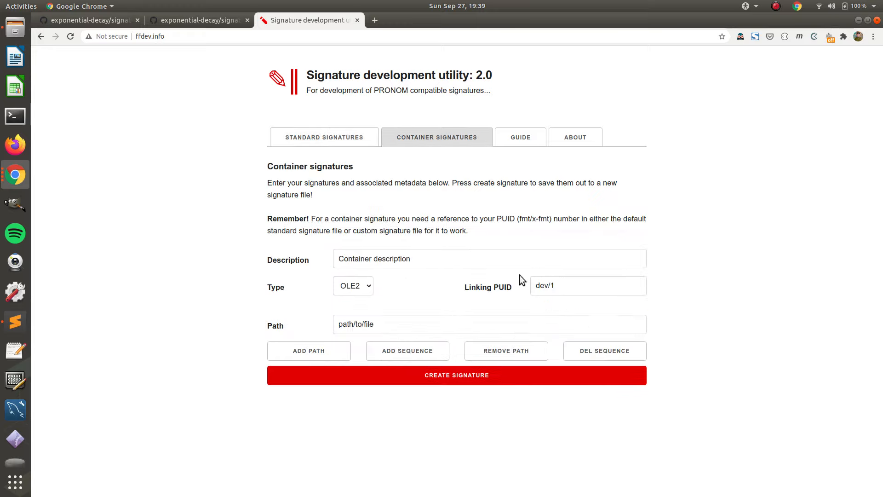
{"action": "left_click_drag", "start_coordinate": [568, 286], "coordinate": [512, 277]}
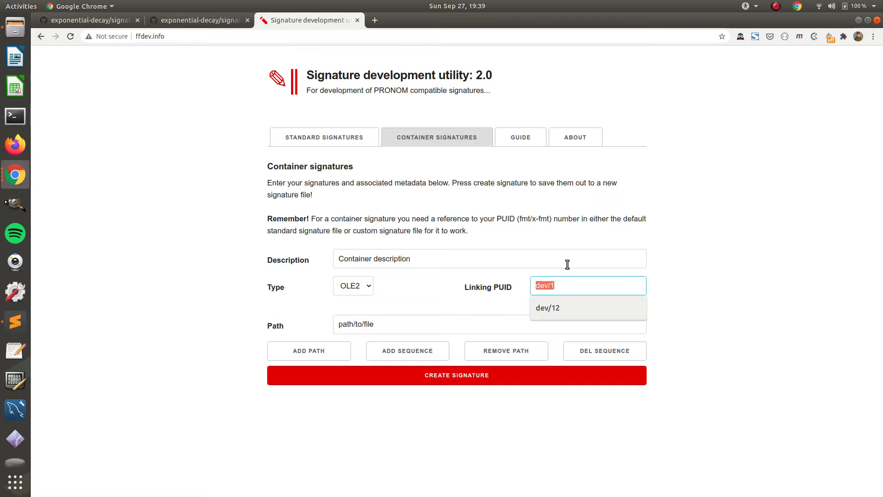
{"action": "left_click", "coordinate": [578, 278]}
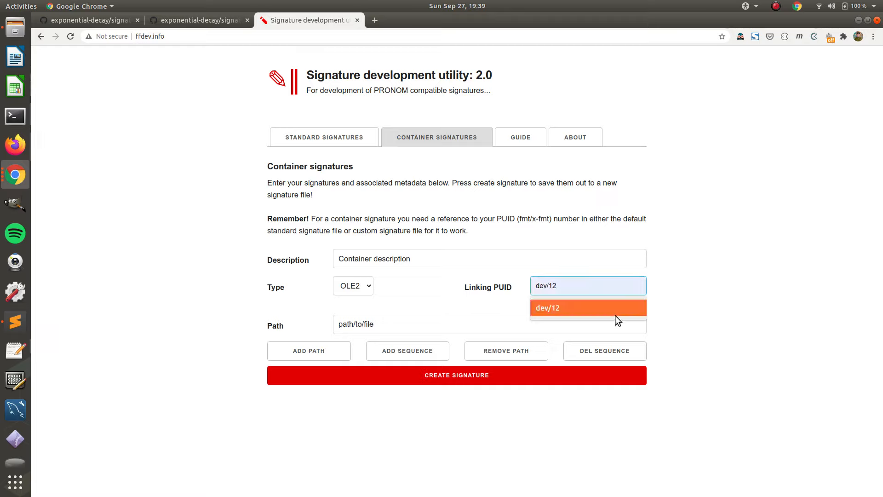
{"action": "left_click", "coordinate": [399, 323]}
{"action": "left_click", "coordinate": [281, 311]}
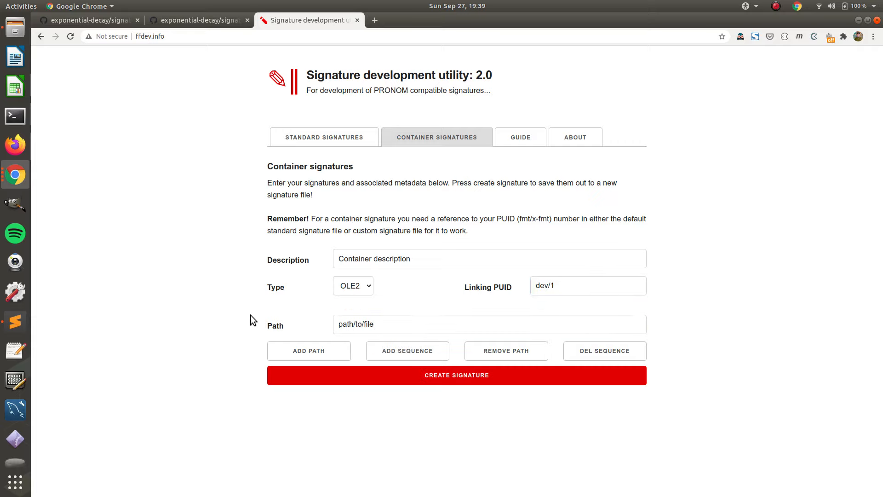
Try out adding and removing sequences and extra paths on the container signature, ending with the single original path
{"action": "left_click", "coordinate": [396, 357]}
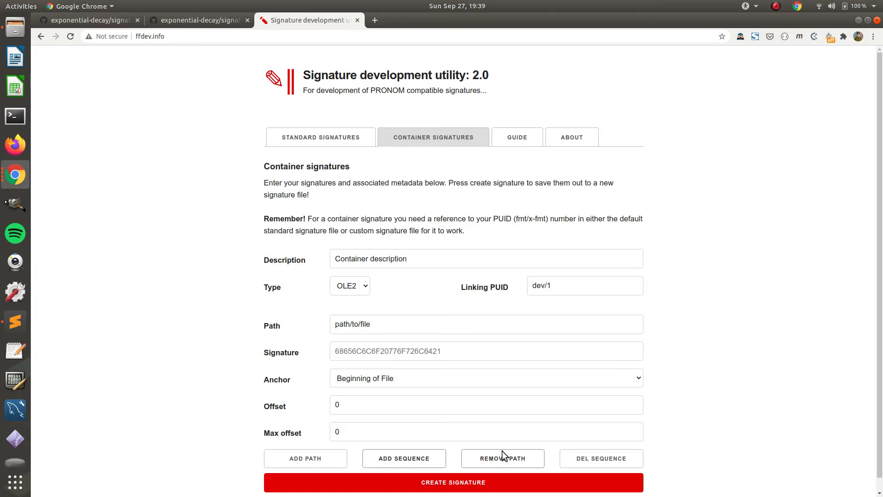
{"action": "left_click", "coordinate": [570, 457]}
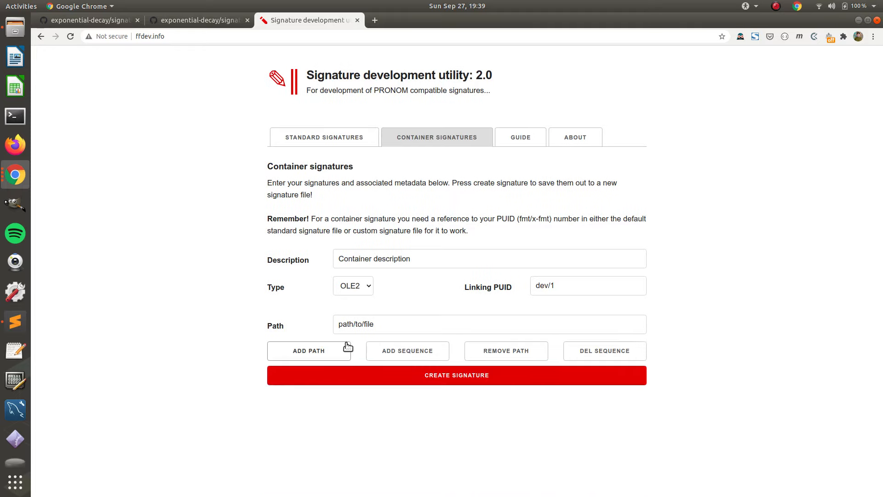
{"action": "left_click", "coordinate": [299, 354]}
{"action": "left_click", "coordinate": [309, 394]}
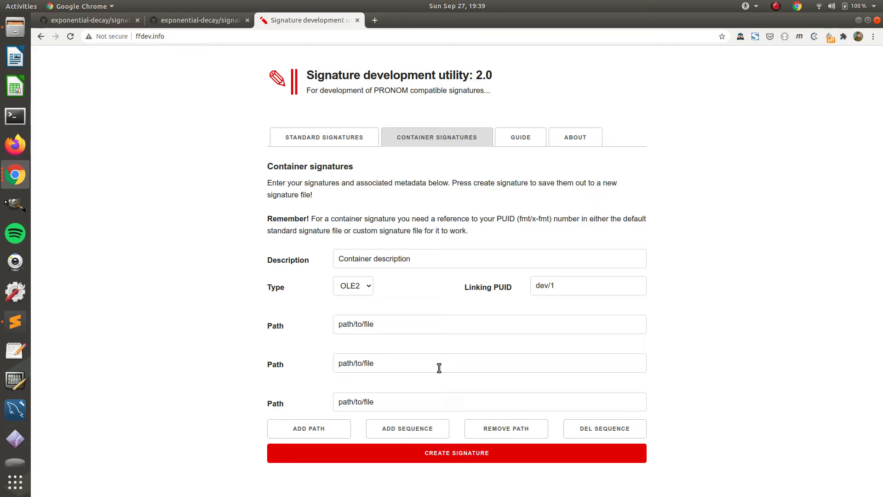
{"action": "left_click", "coordinate": [410, 435]}
{"action": "scroll", "coordinate": [417, 437], "scroll_direction": "down", "scroll_amount": 4}
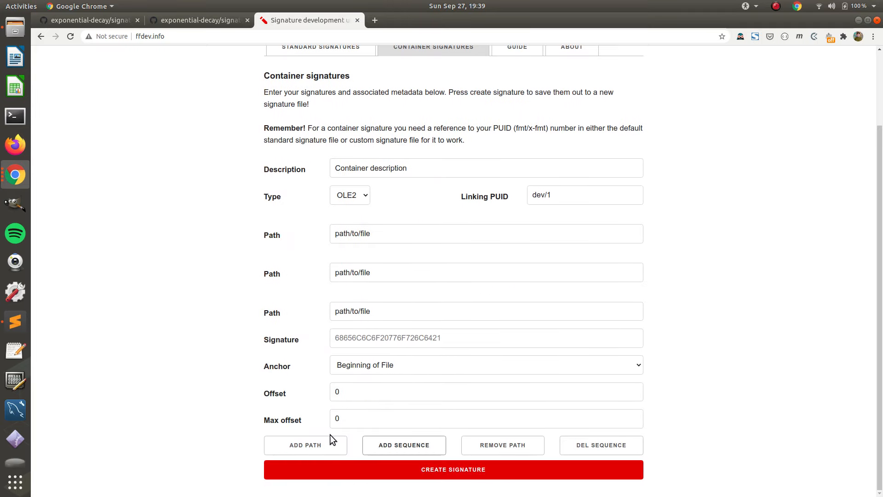
{"action": "left_click", "coordinate": [597, 446]}
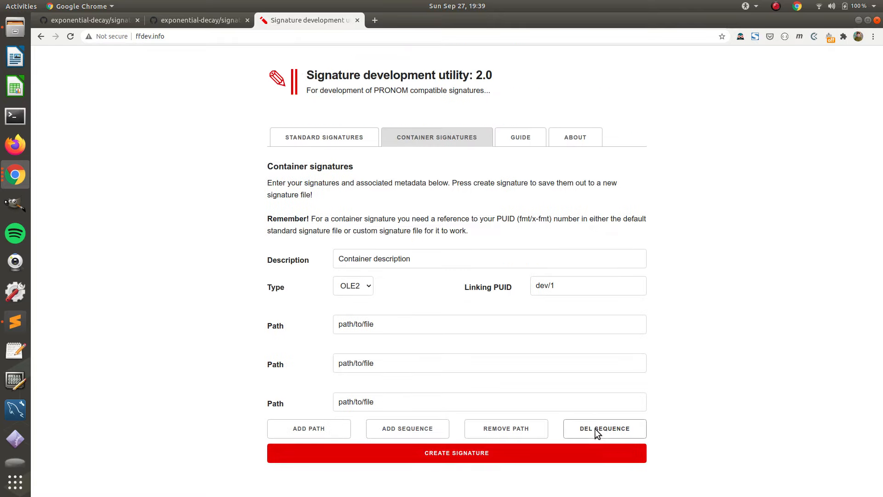
{"action": "left_click", "coordinate": [507, 428]}
{"action": "left_click", "coordinate": [488, 390]}
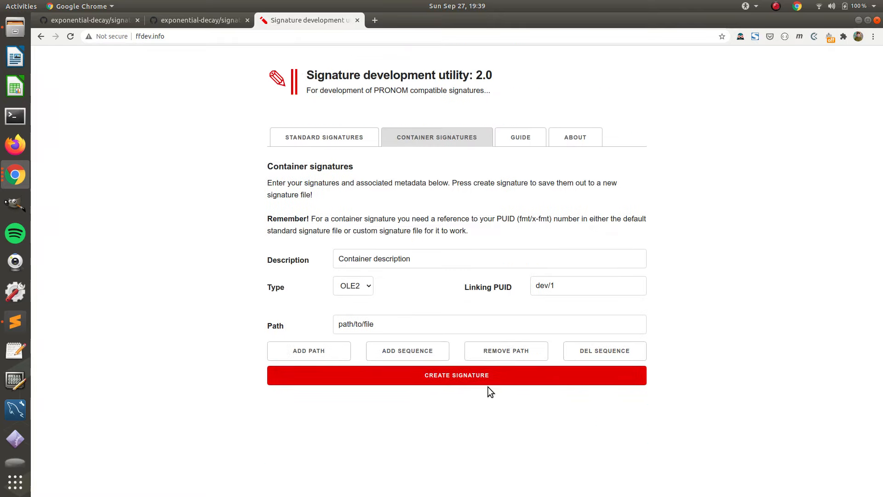
Add a sequence to the container signature's path with the signature value ACDC
{"action": "left_click", "coordinate": [396, 347]}
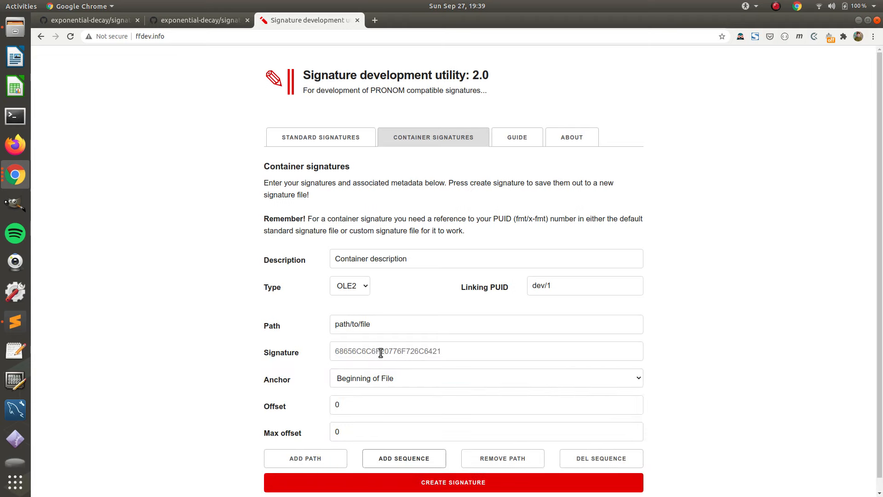
{"action": "left_click", "coordinate": [381, 350]}
{"action": "type", "text": "ACDC"}
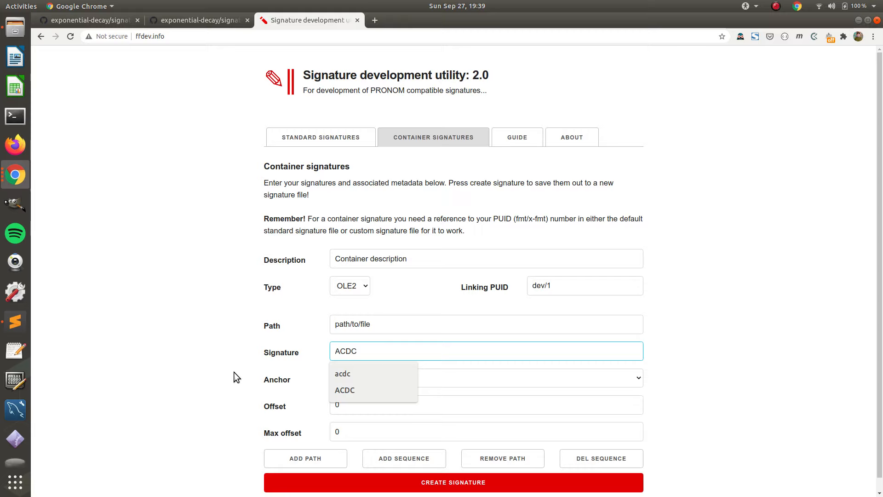
{"action": "left_click", "coordinate": [198, 377]}
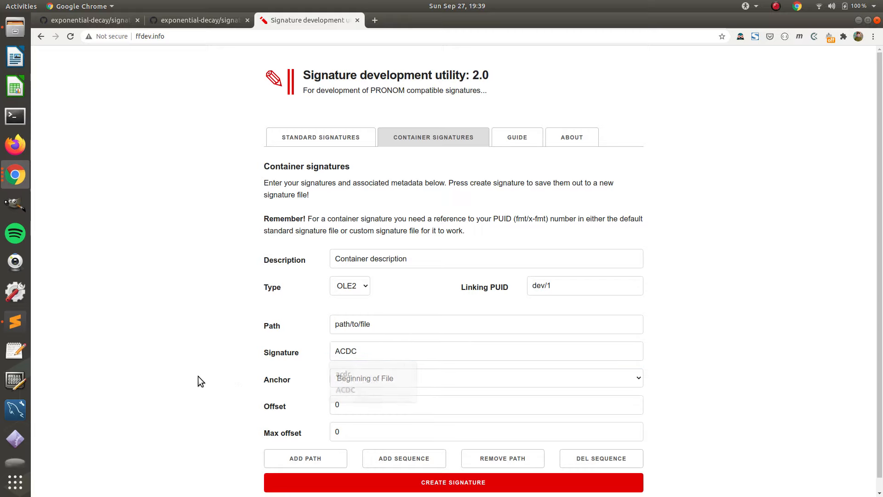
Add two more paths to the container signature and three sequences under the last path
{"action": "scroll", "coordinate": [198, 377], "scroll_direction": "down", "scroll_amount": 1}
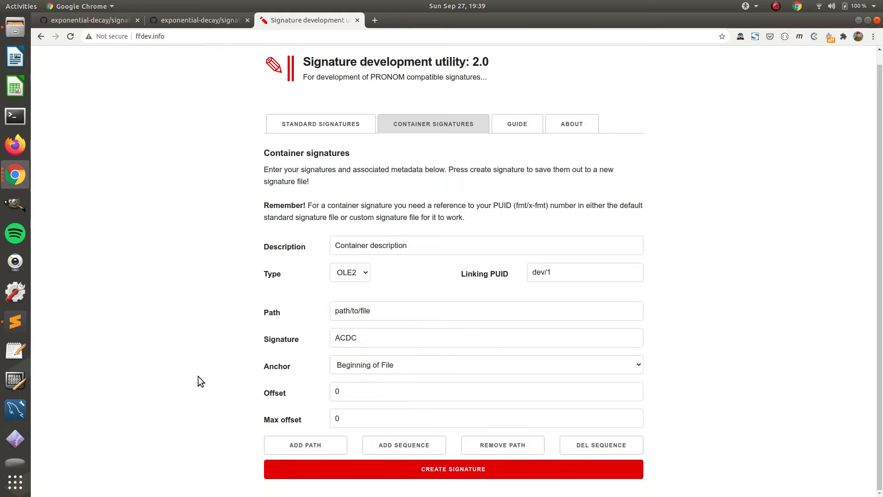
{"action": "left_click", "coordinate": [300, 447]}
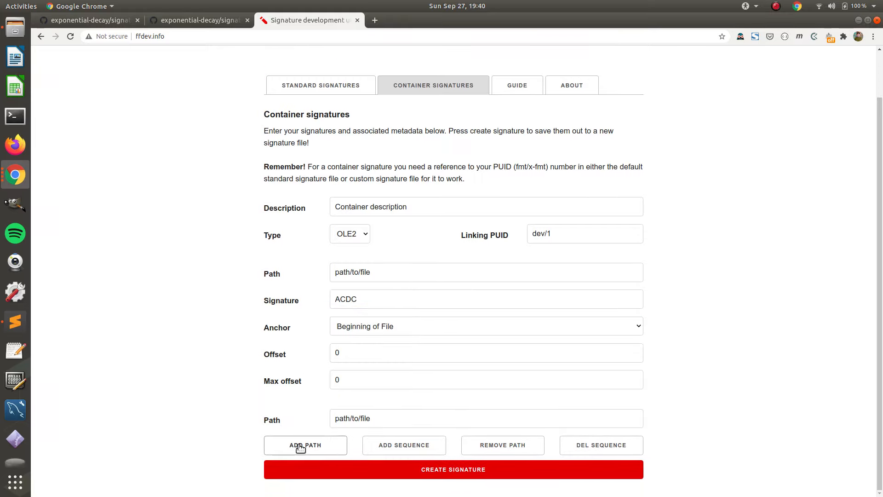
{"action": "left_click", "coordinate": [300, 446]}
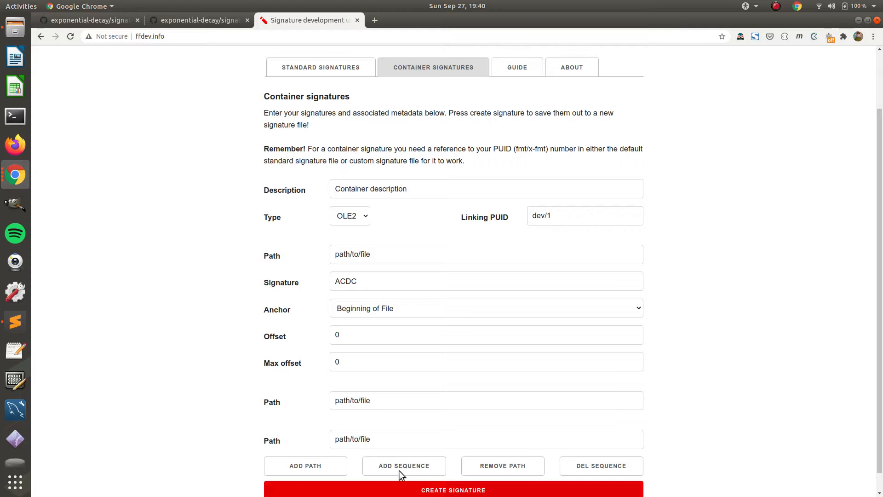
{"action": "left_click", "coordinate": [397, 446]}
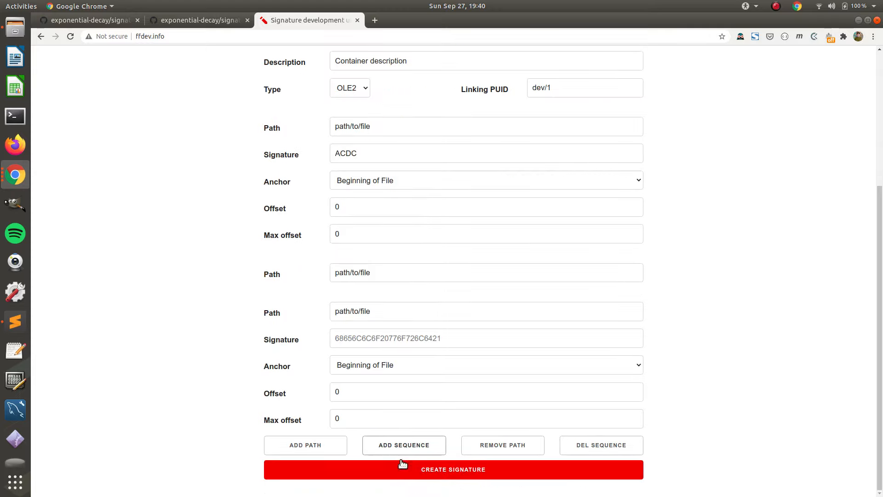
{"action": "left_click", "coordinate": [403, 446]}
{"action": "left_click", "coordinate": [402, 447]}
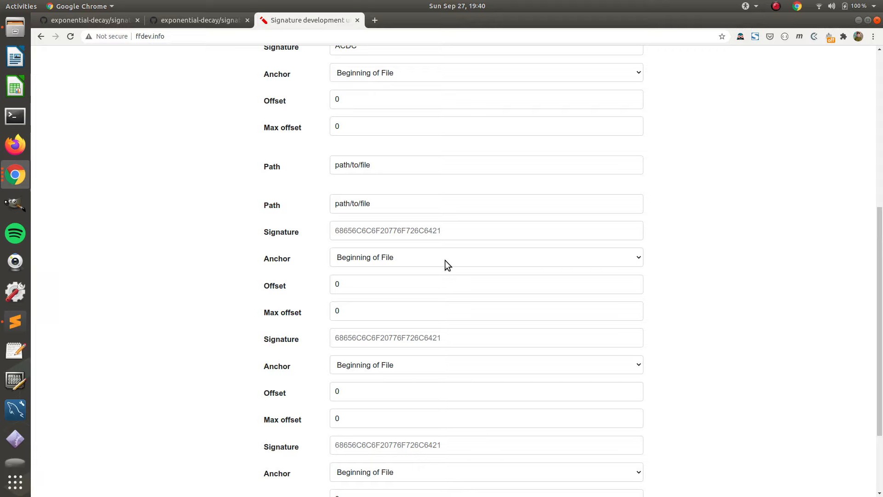
Set the signatures of the last path's three sequences to 1234, 2345 and 5768, in that order
{"action": "left_click", "coordinate": [375, 230]}
{"action": "type", "text": "1234"}
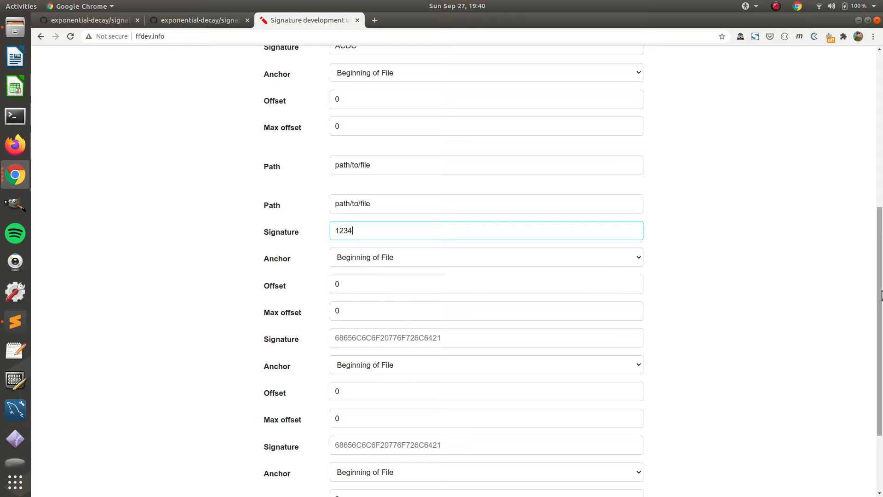
{"action": "mouse_move", "coordinate": [881, 295]}
{"action": "left_mouse_down"}
{"action": "mouse_move", "coordinate": [882, 237]}
{"action": "mouse_move", "coordinate": [881, 360]}
{"action": "left_mouse_up"}
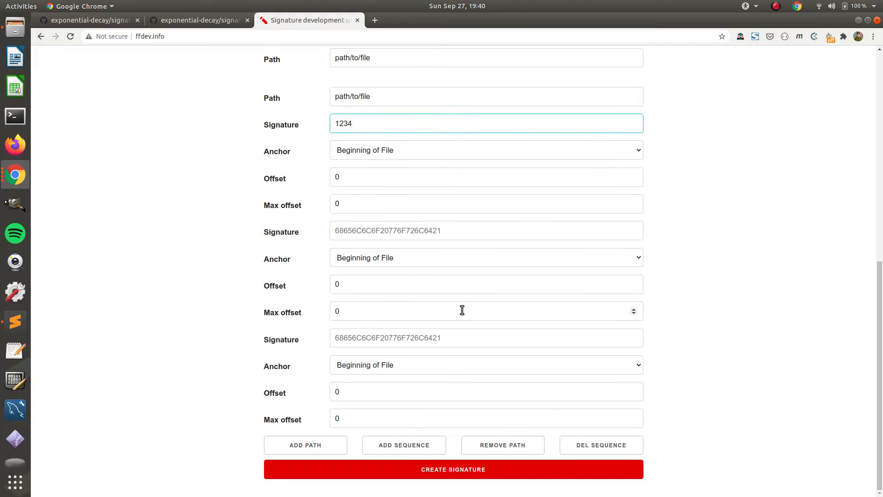
{"action": "left_click", "coordinate": [367, 232]}
{"action": "type", "text": "2345"}
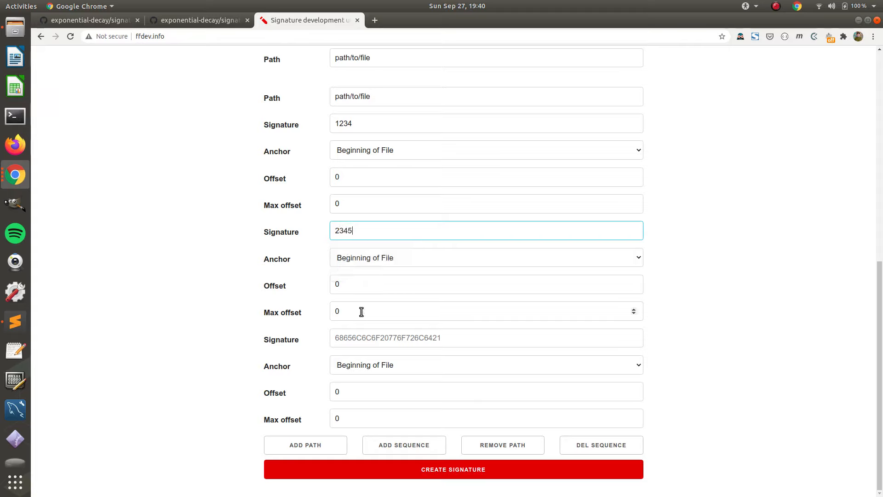
{"action": "left_click", "coordinate": [361, 339]}
{"action": "type", "text": "5768"}
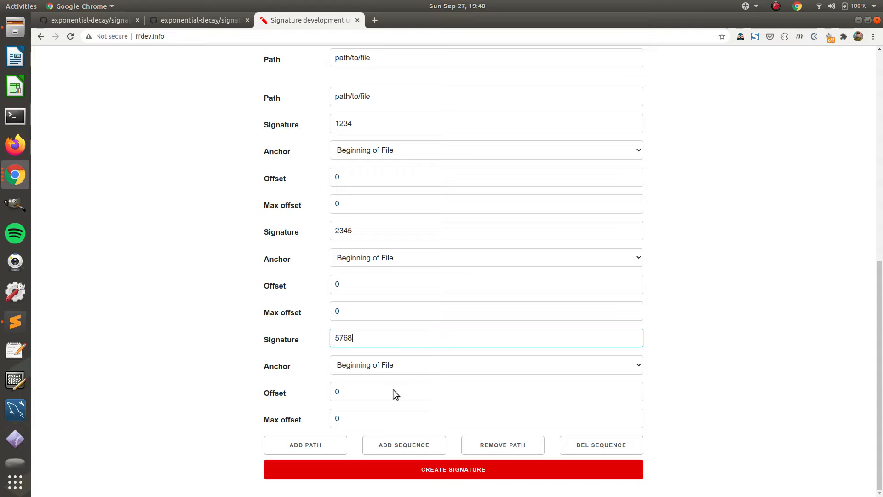
Create the container signature, save it as dev-container-signature-dev-1-20200927.xml and open the downloaded file
{"action": "left_click", "coordinate": [456, 469]}
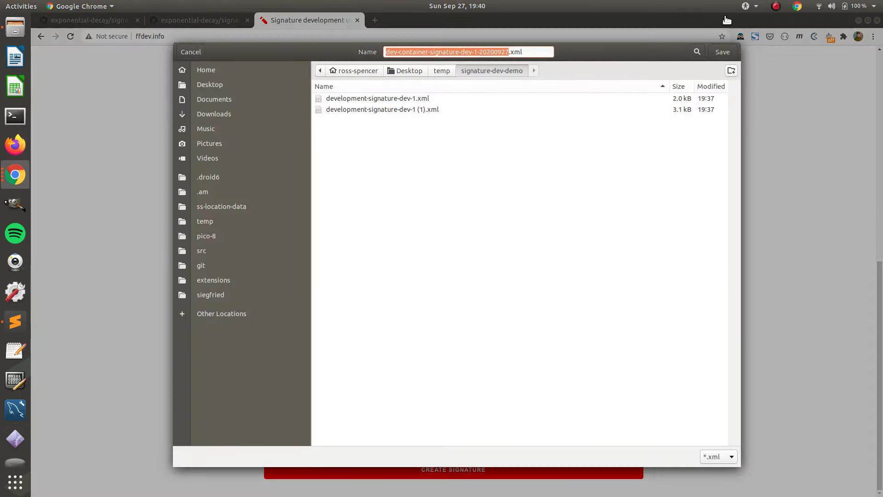
{"action": "left_click", "coordinate": [716, 56]}
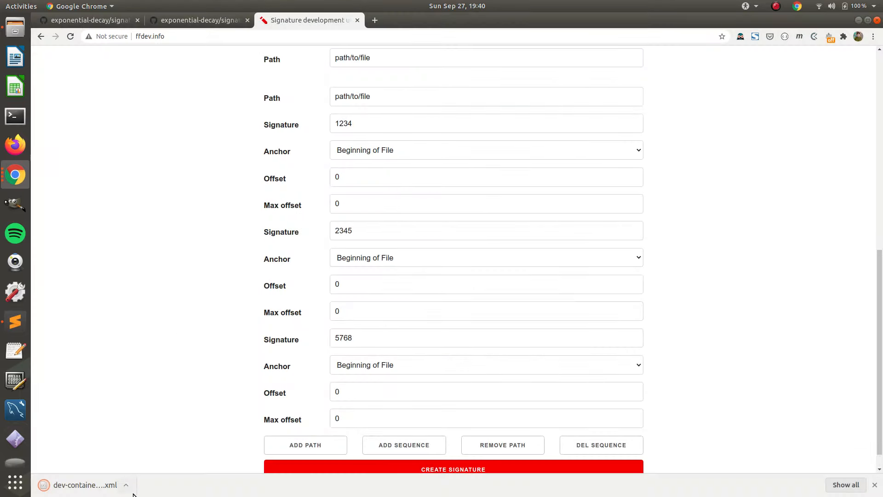
{"action": "left_click", "coordinate": [126, 486]}
{"action": "left_click", "coordinate": [153, 424]}
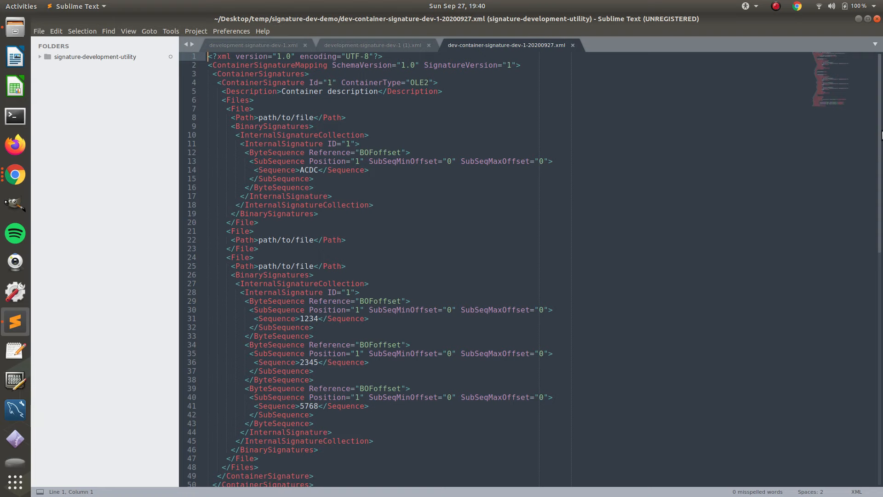
Examine the end of the container signature XML, highlighting the FileFormatMapping element for dev/1 and the whole TriggerPuids block
{"action": "scroll", "coordinate": [879, 136], "scroll_direction": "down", "scroll_amount": 5}
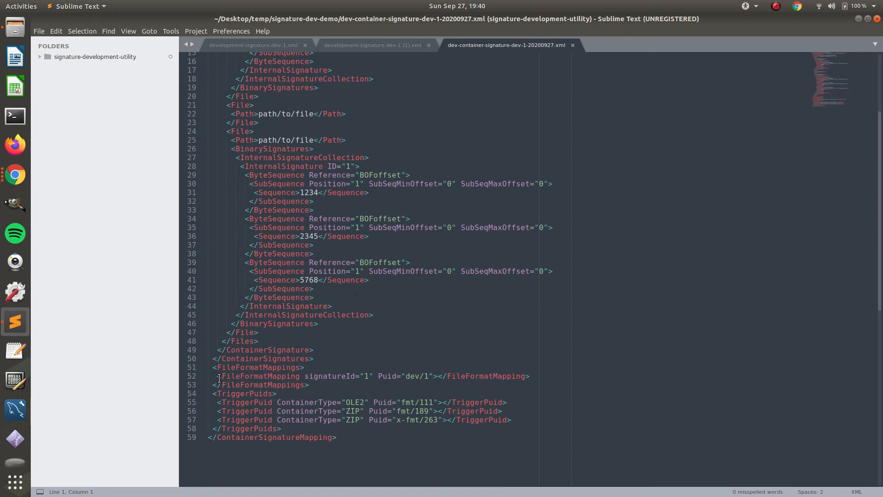
{"action": "left_click_drag", "start_coordinate": [217, 376], "coordinate": [529, 375]}
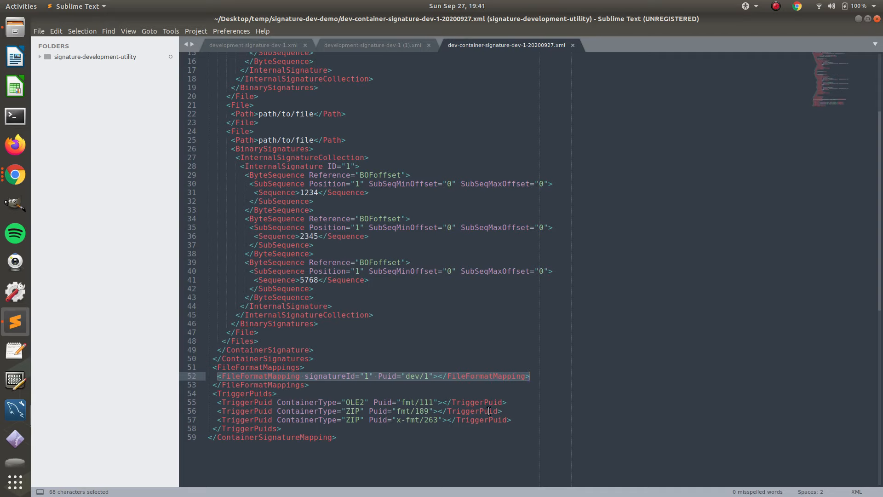
{"action": "left_click_drag", "start_coordinate": [289, 428], "coordinate": [202, 394]}
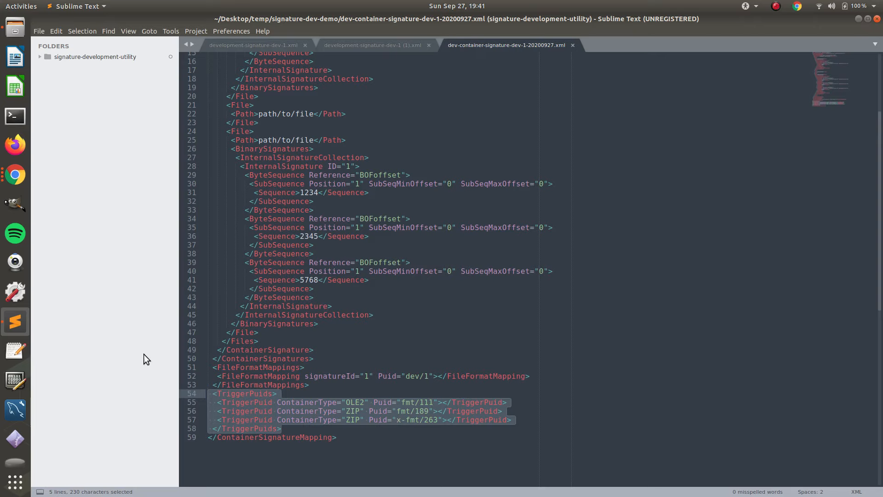
Switch to the Signature development utility in Chrome, view its guide on installing signatures, and return to the standard signatures form
{"action": "left_click", "coordinate": [14, 176]}
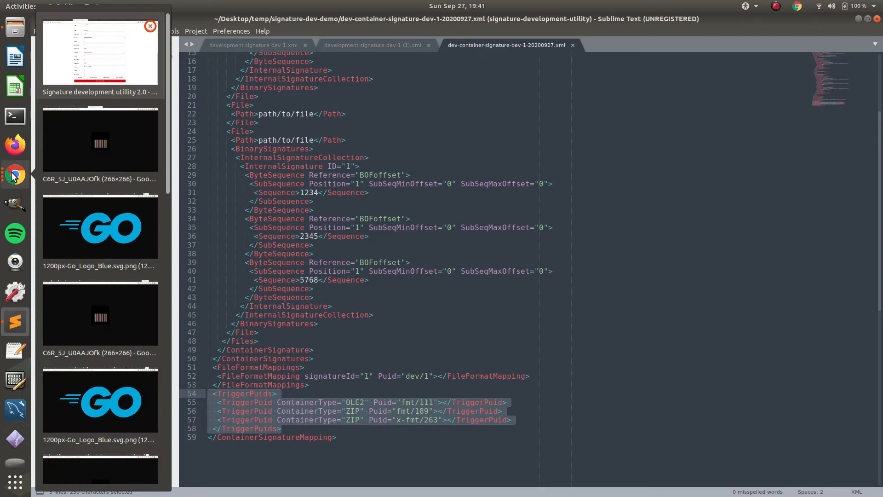
{"action": "left_click", "coordinate": [80, 60]}
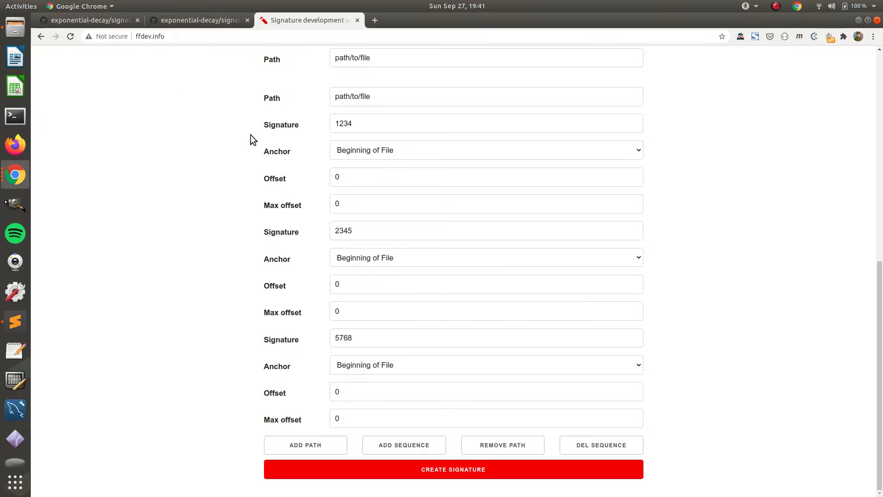
{"action": "left_click_drag", "start_coordinate": [881, 357], "coordinate": [881, 143]}
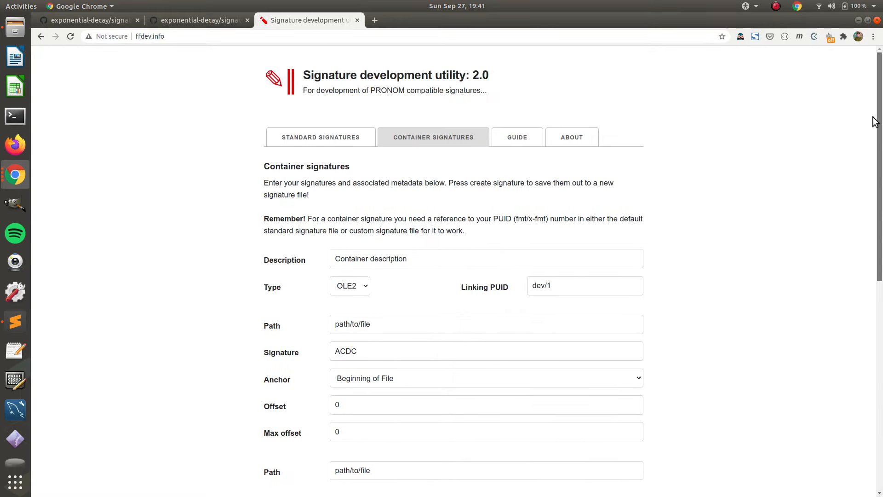
{"action": "left_click", "coordinate": [510, 136]}
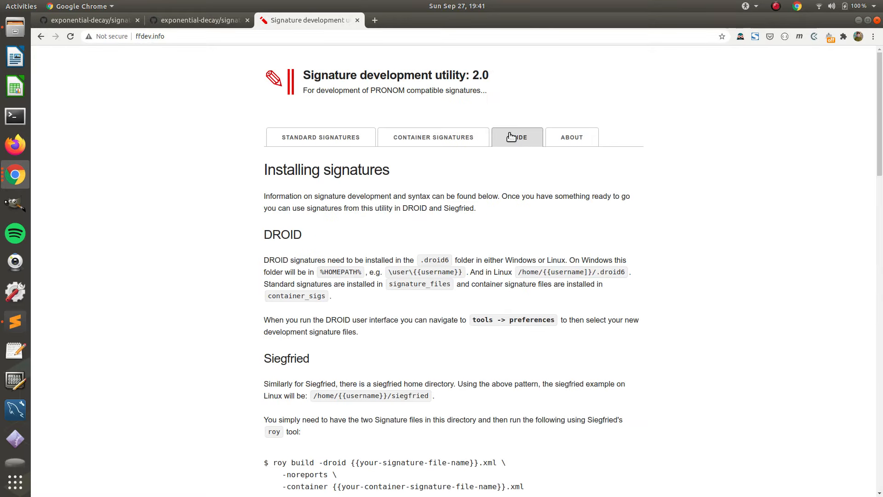
{"action": "left_click", "coordinate": [351, 137]}
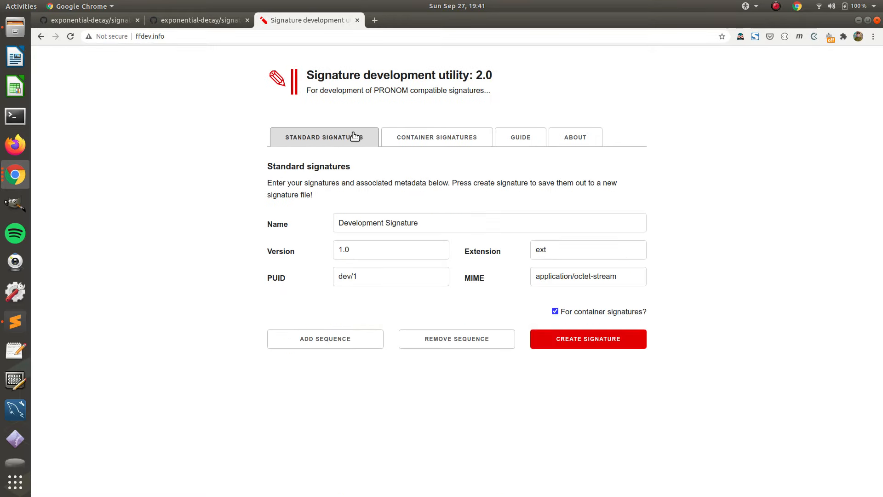